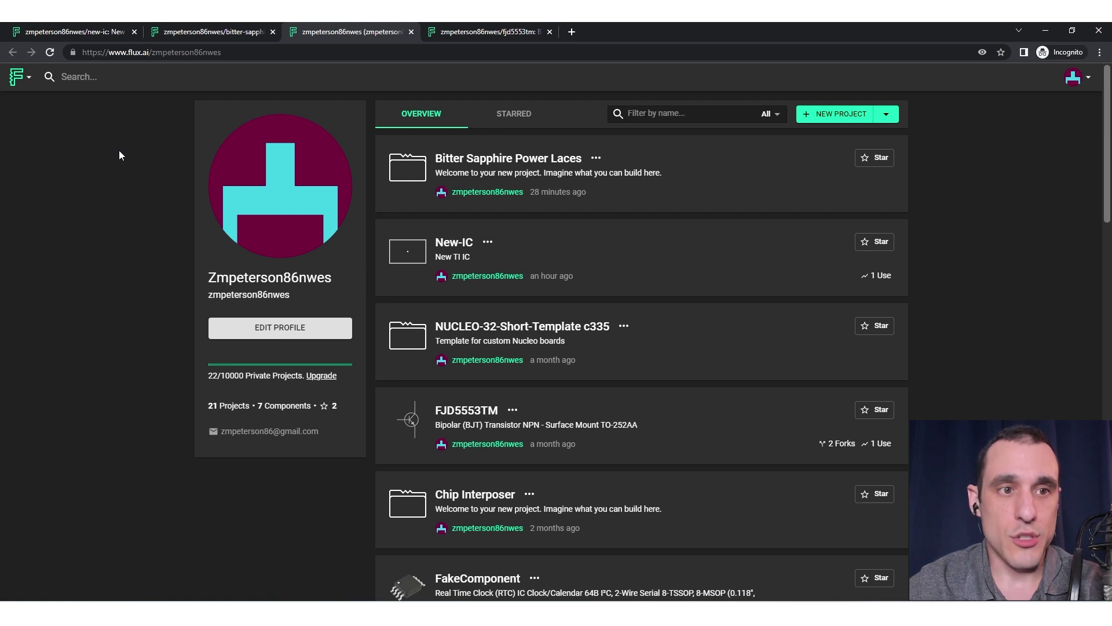
Step: Start a KiCad Parts (.lib) import from the Flux logo menu and pick atmel.lib
left_click(26, 78)
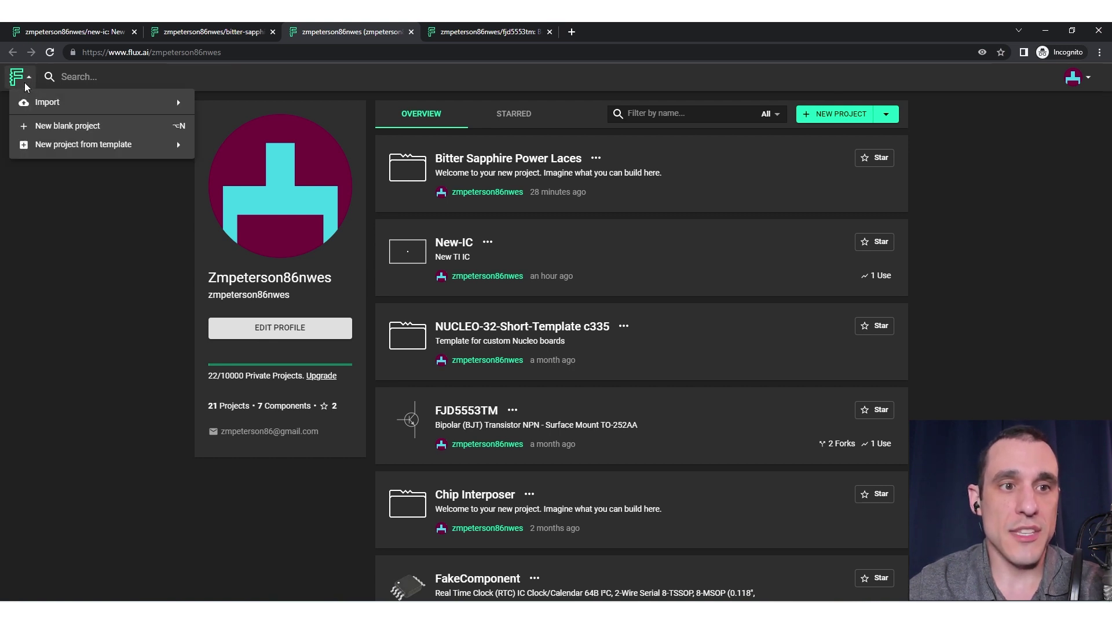
mouse_move(110, 111)
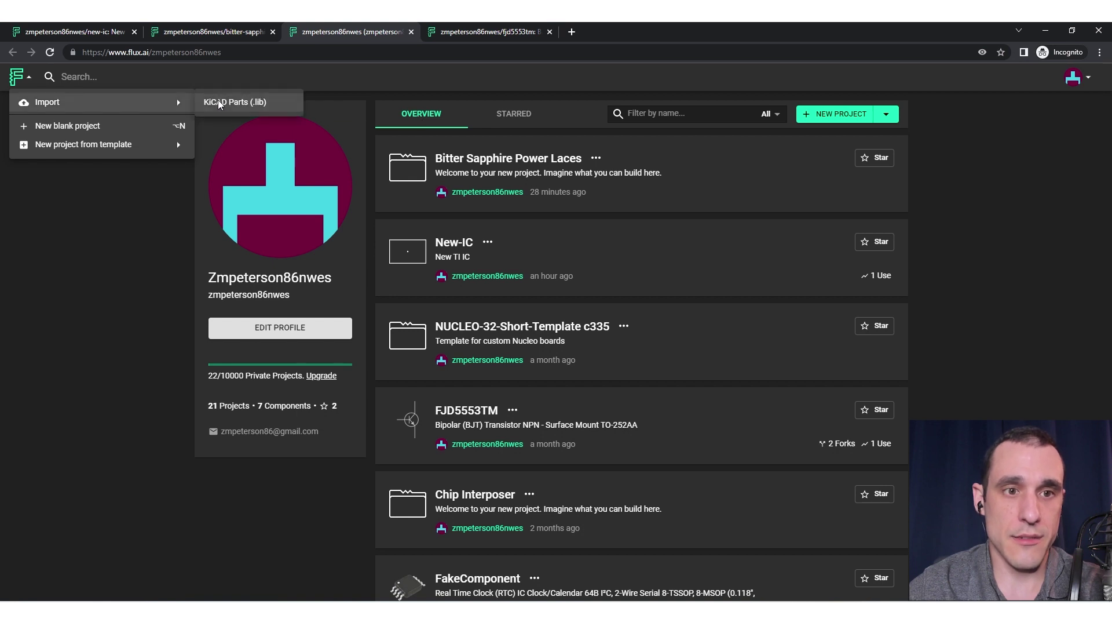
left_click(257, 103)
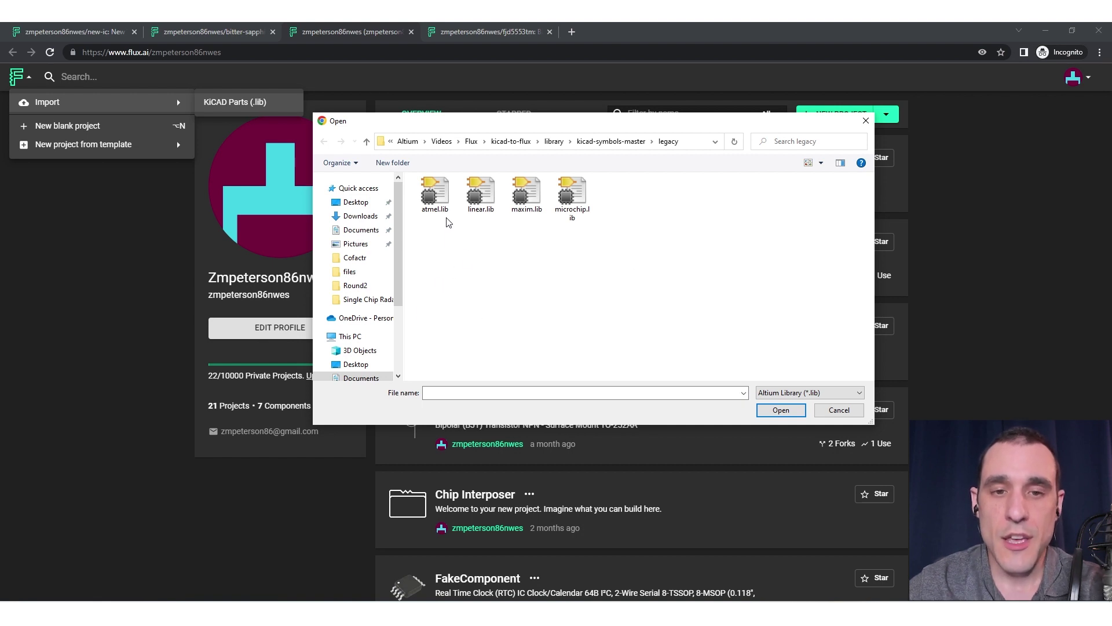
left_click(438, 204)
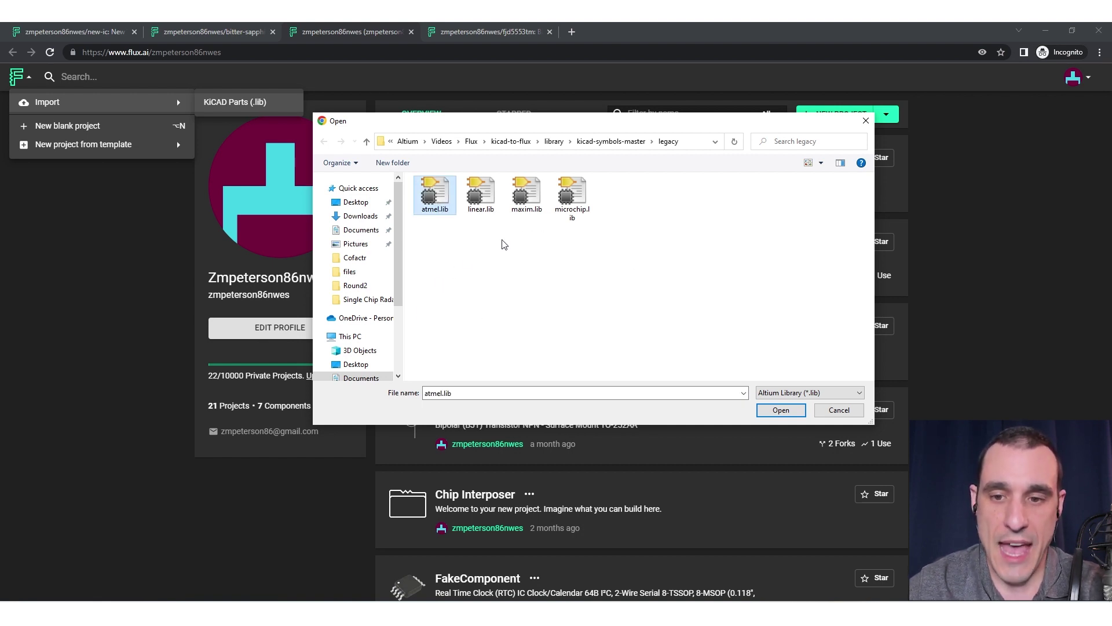
Step: Open atmel.lib, import AVR-ISP-10 as a new component, and return to the profile tab
left_click(781, 409)
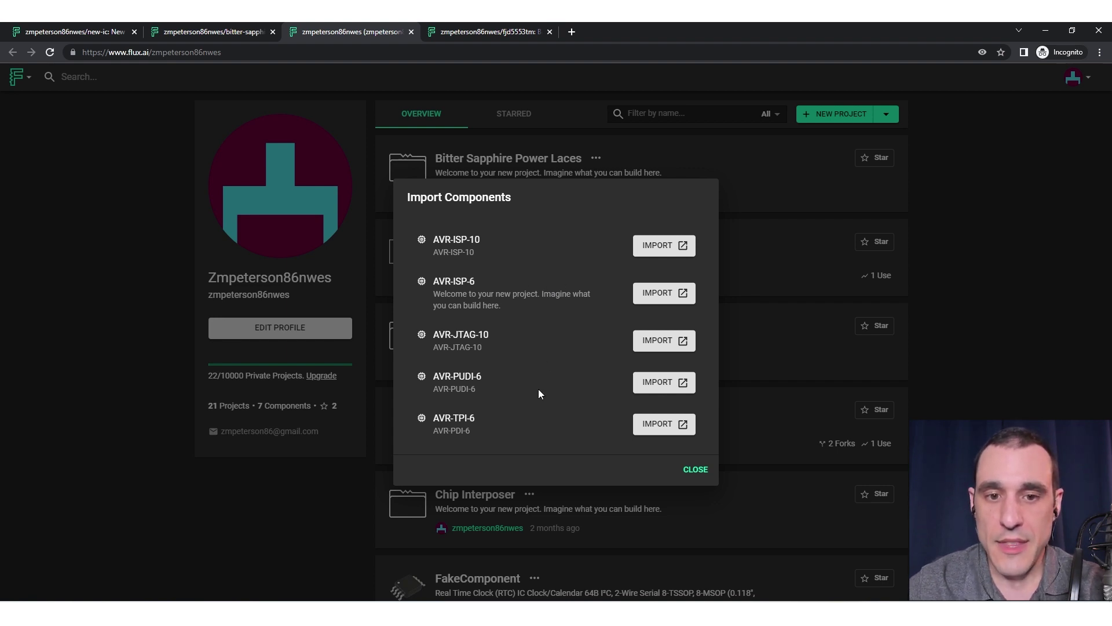
left_click(664, 246)
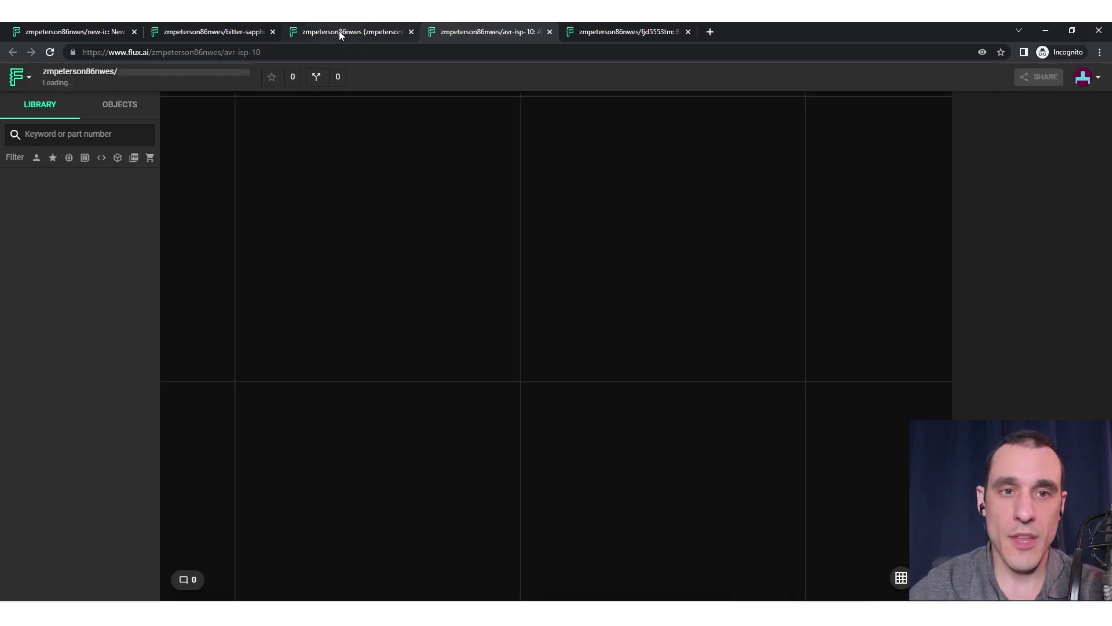
left_click(340, 30)
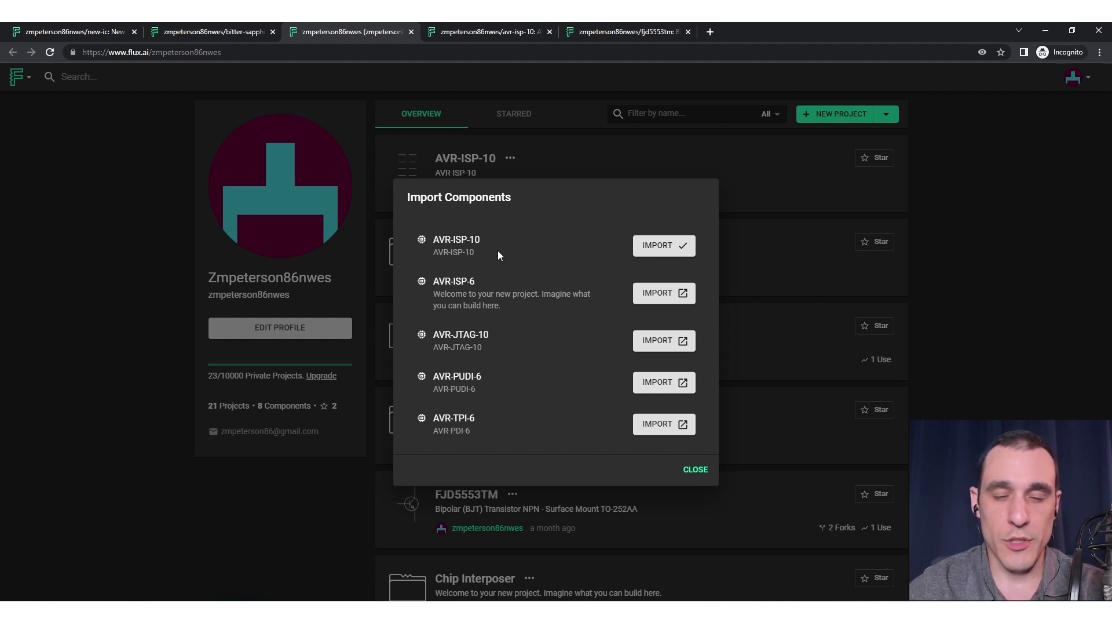
Step: Inspect AVR-ISP-10's ten-terminal schematic, then switch to its PCB layout
left_click(469, 31)
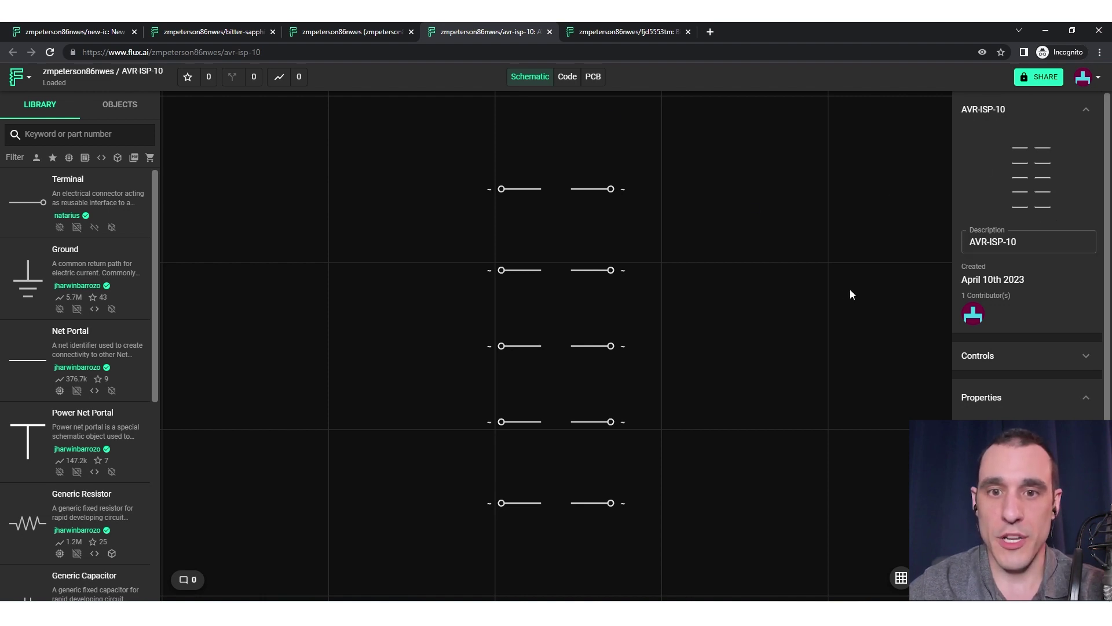
scroll(559, 179, "up", 6)
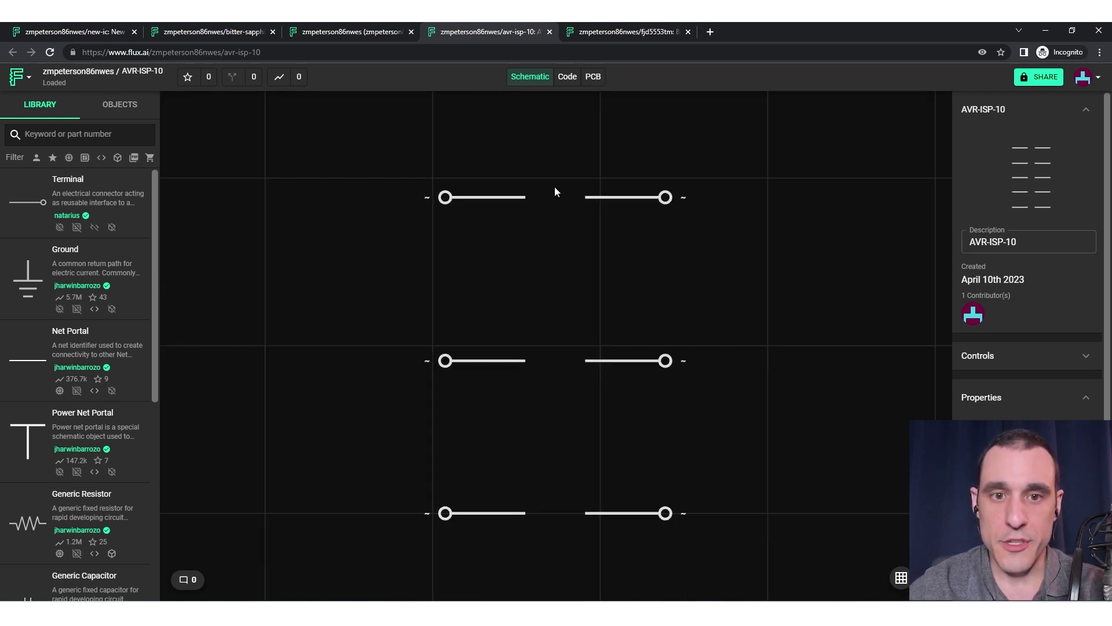
scroll(573, 204, "down", 5)
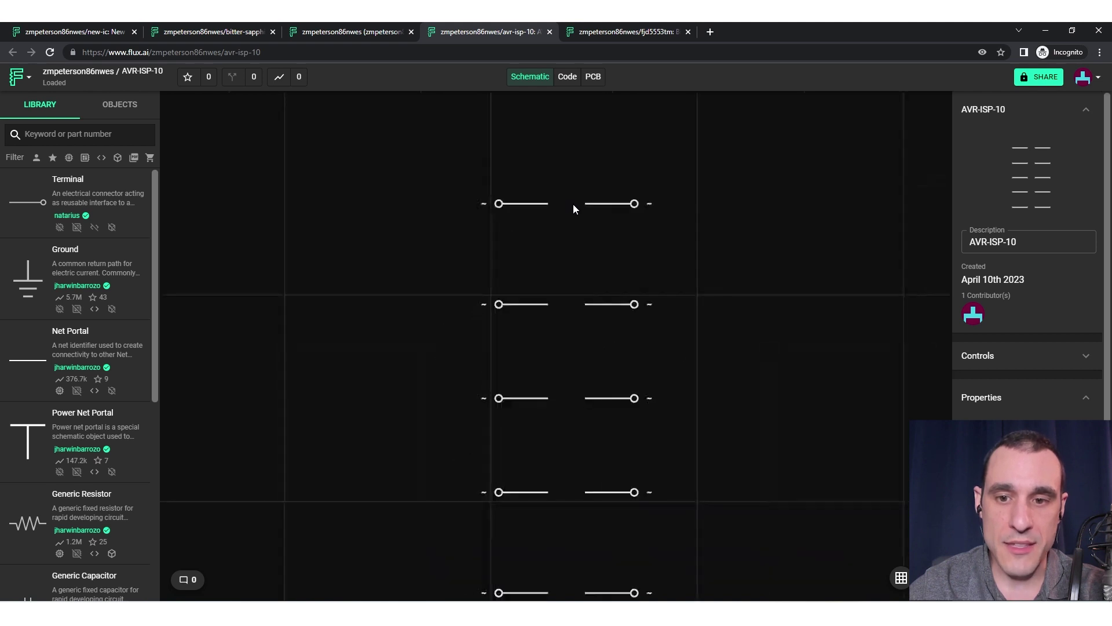
right_click(564, 223)
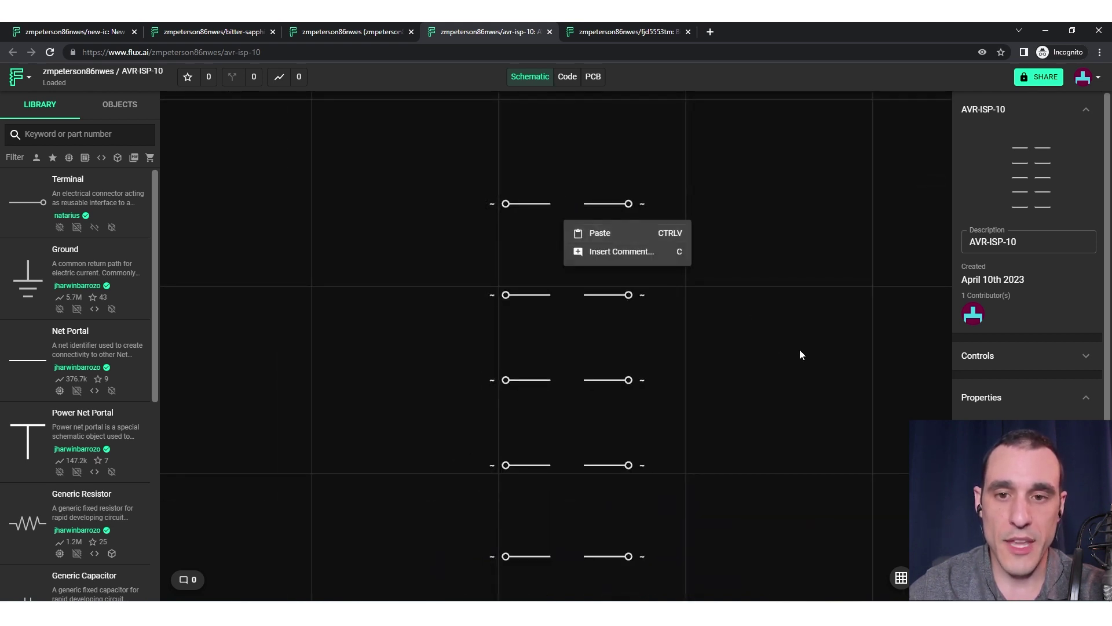
left_click(722, 397)
left_click_drag(722, 395, 707, 338)
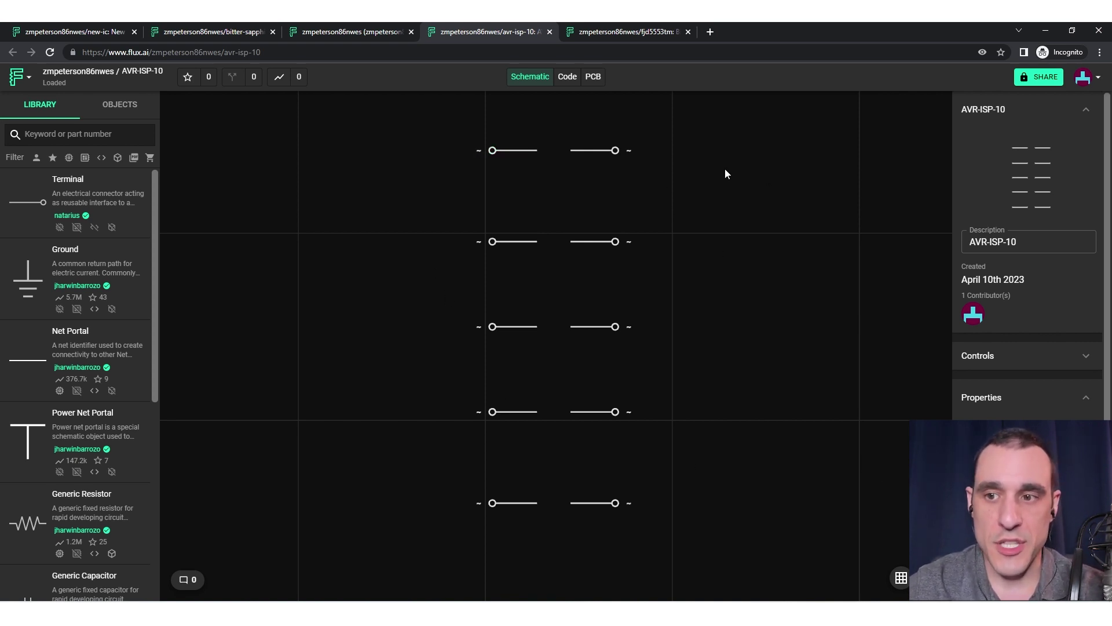
left_click(591, 78)
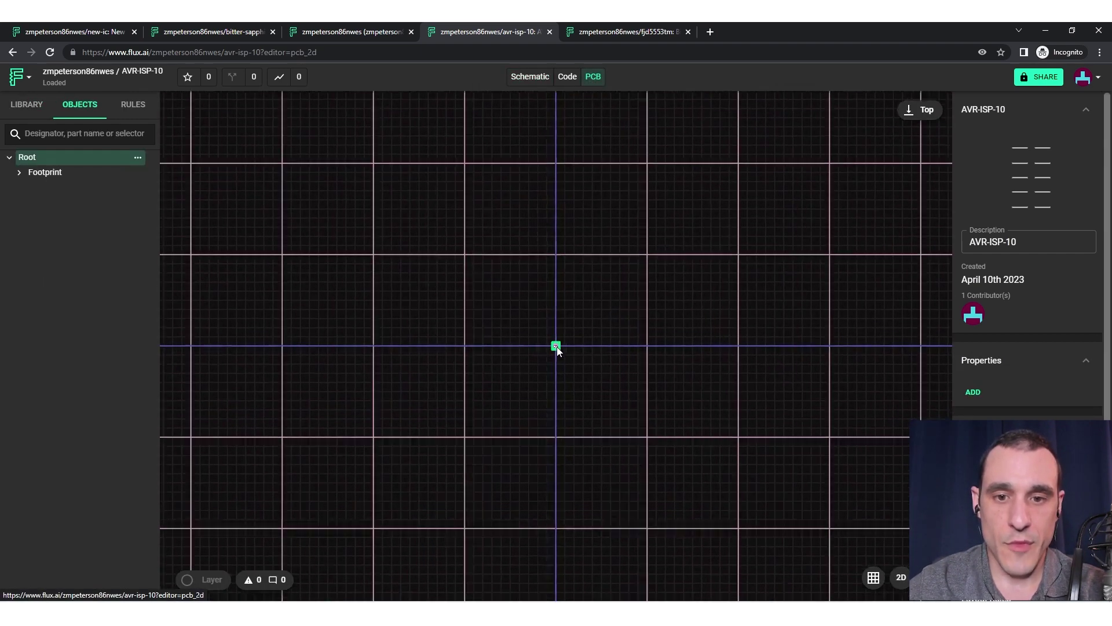
Step: Drag two pads out of AVR-ISP-10's centre stack and select the eight remaining stacked pads
scroll(555, 346, "up", 5)
scroll(554, 347, "up", 5)
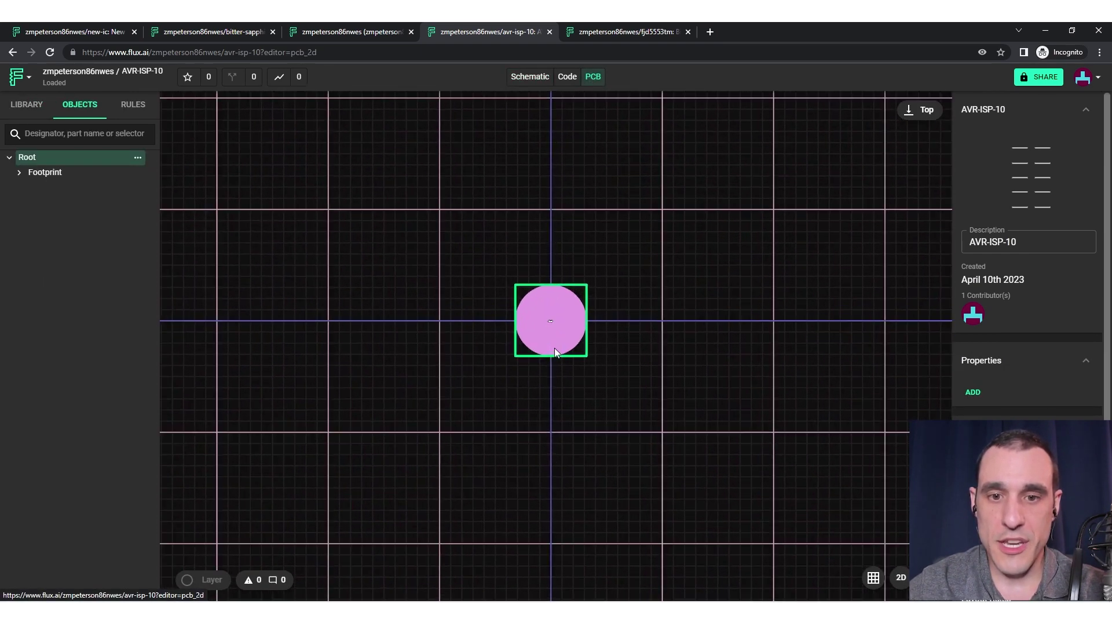
left_click_drag(559, 270, 884, 467)
left_click_drag(564, 310, 419, 497)
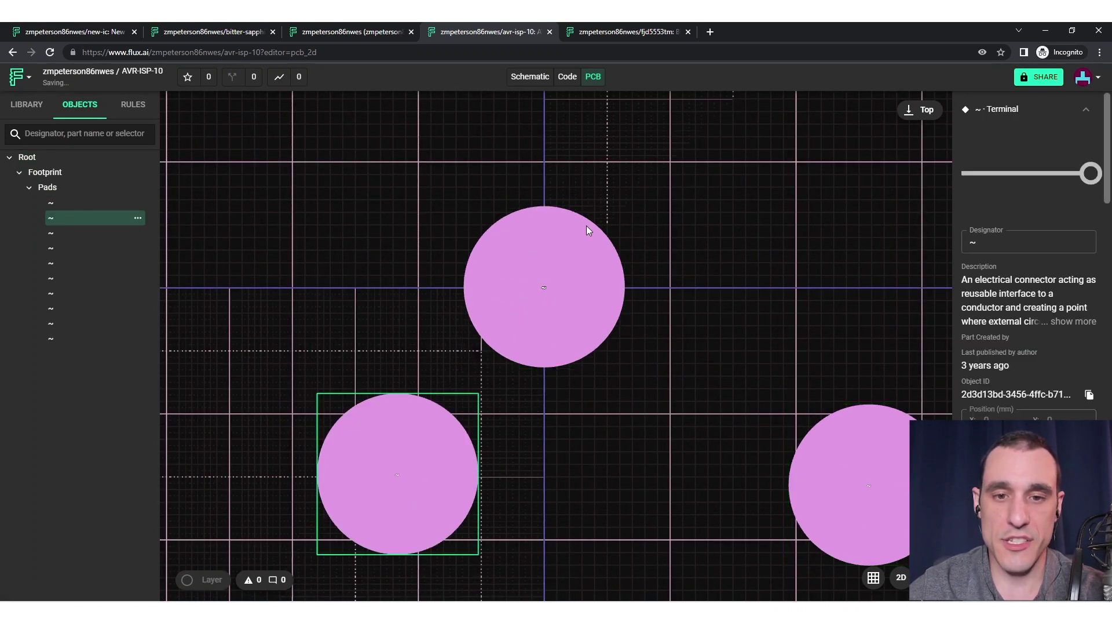
left_click(375, 310)
left_click(496, 316)
left_click_drag(496, 315, 450, 318)
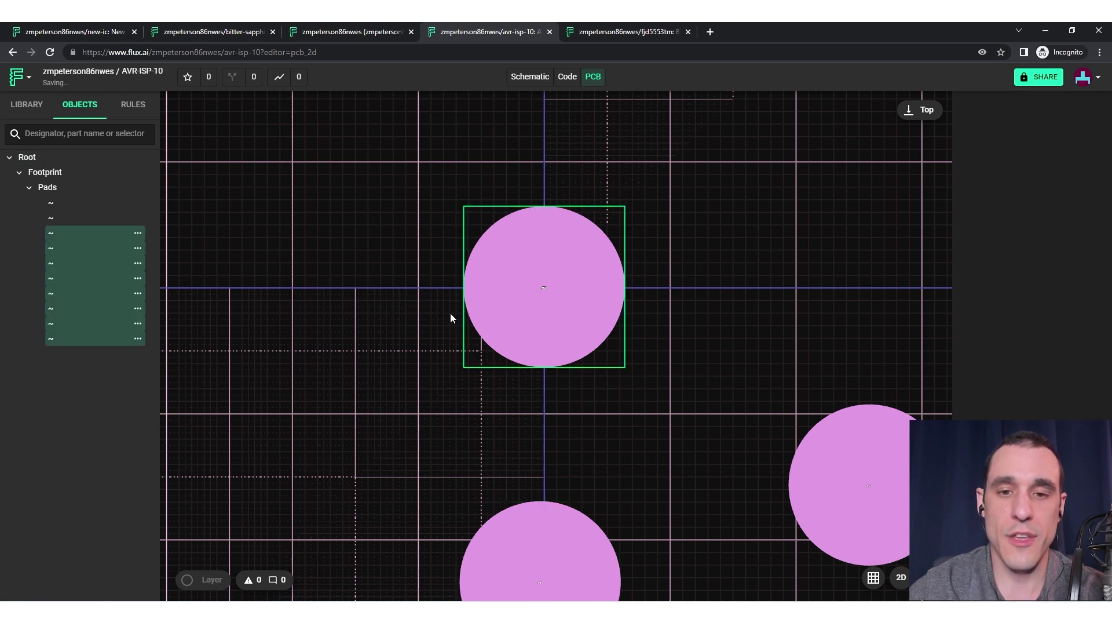
left_click(391, 262)
Step: Toggle to the schematic and back to the PCB layout, then scroll down the view
left_click(531, 77)
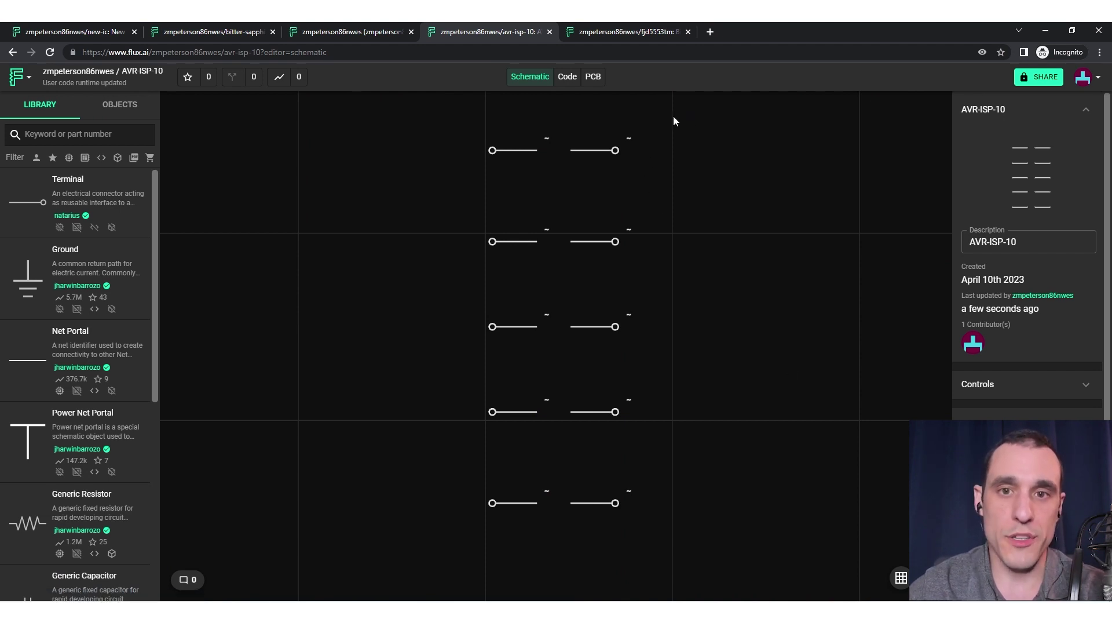
left_click(598, 81)
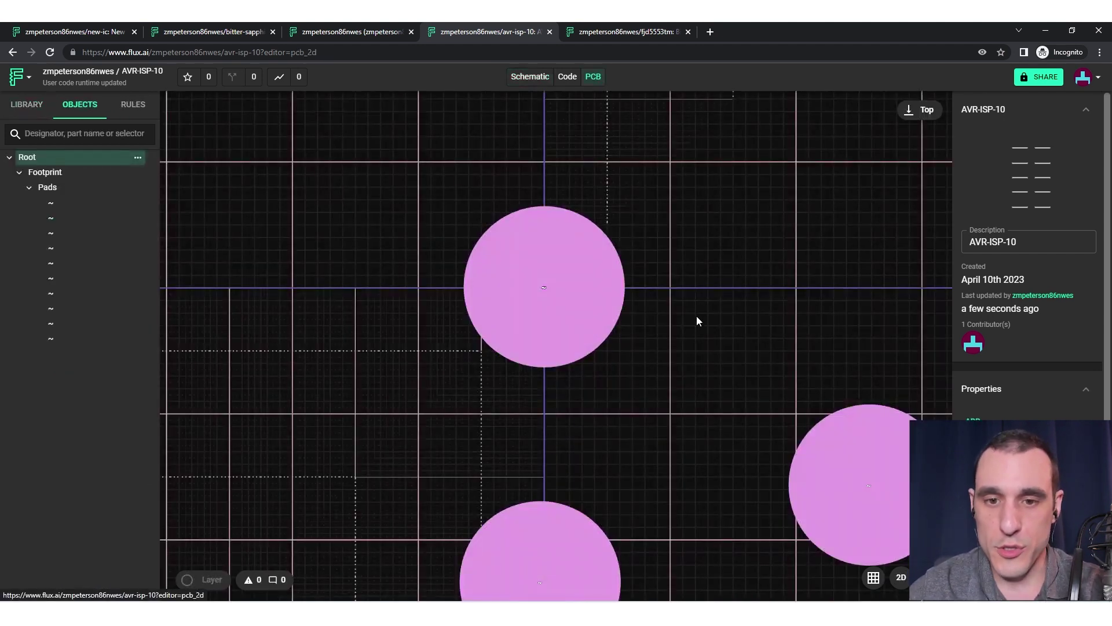
scroll(690, 313, "down", 5)
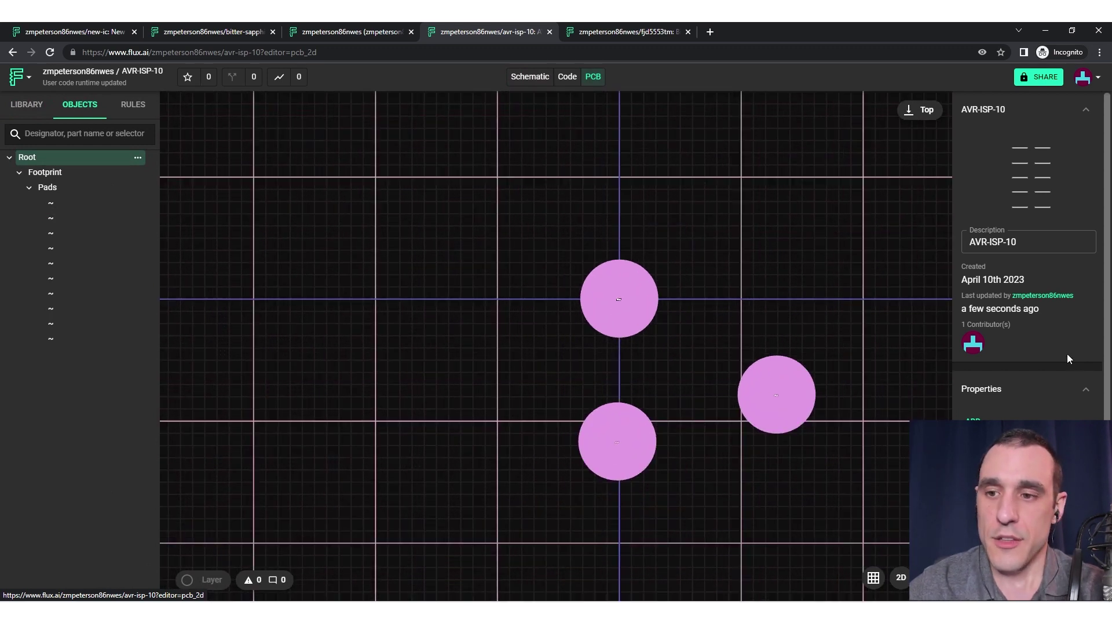
scroll(1063, 355, "down", 2)
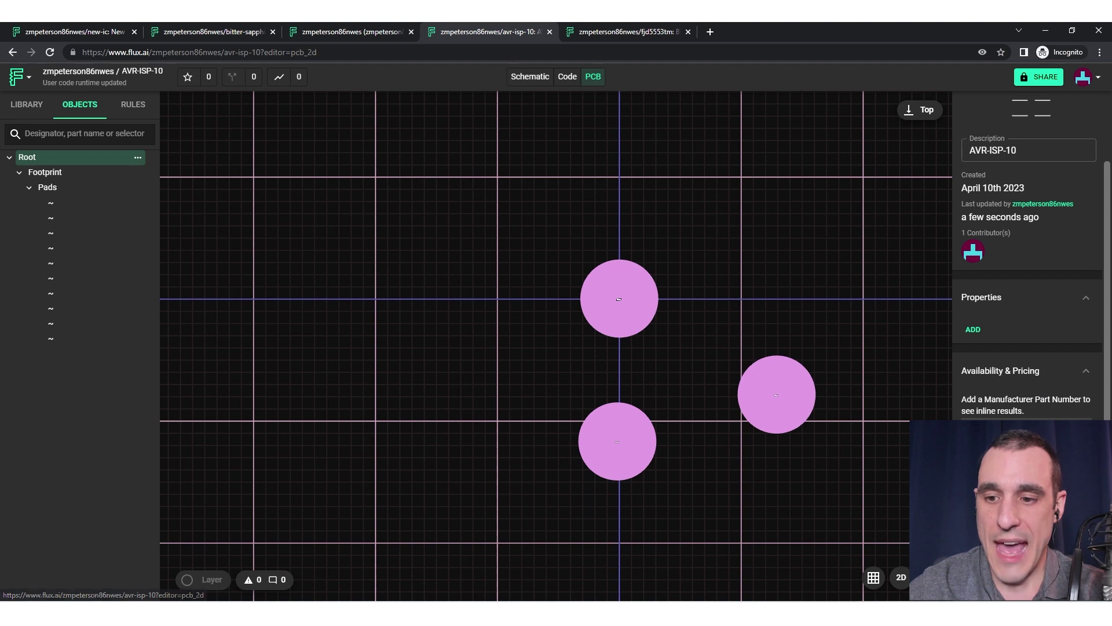
scroll(1031, 255, "down", 2)
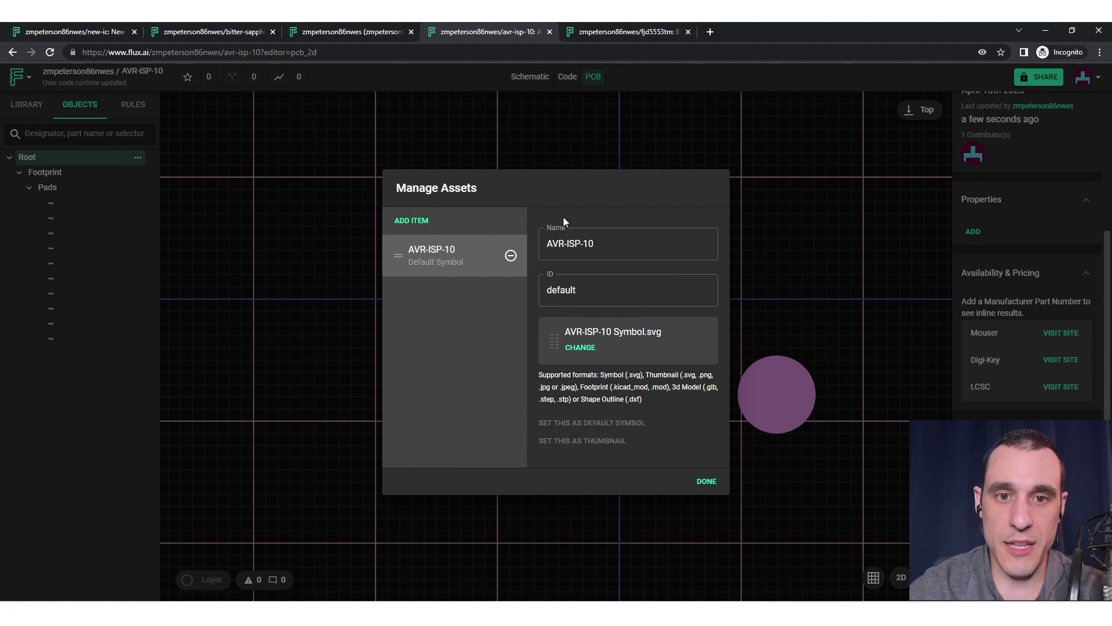
Step: Browse kicad-footprints-master for an asset file, cancel, then check the library folder's archives in Explorer
left_click(420, 223)
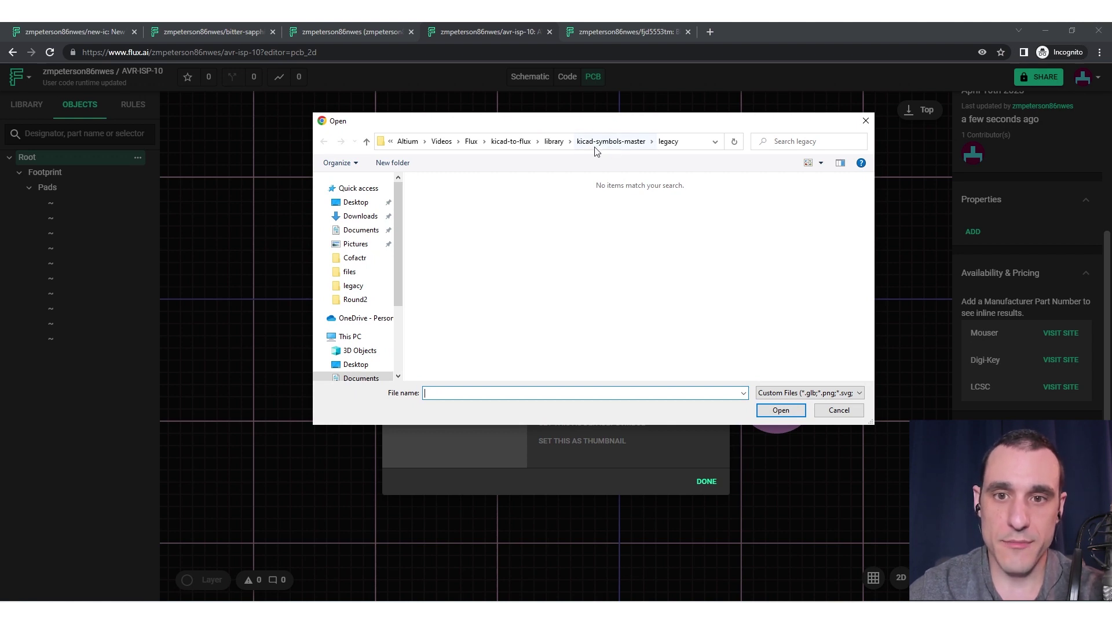
left_click(554, 142)
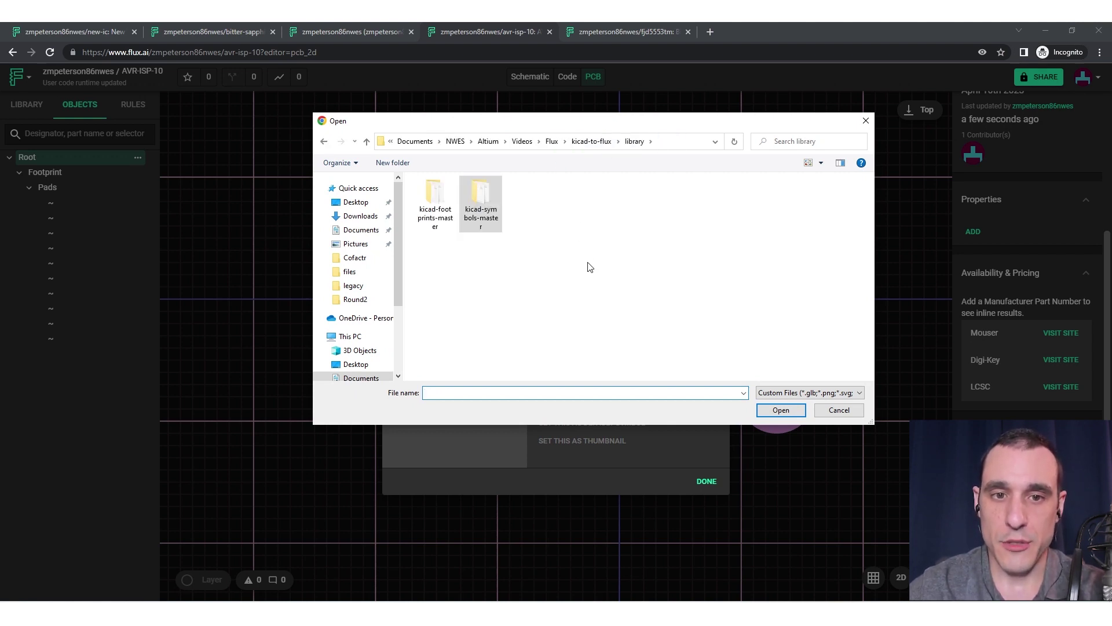
left_click(440, 222)
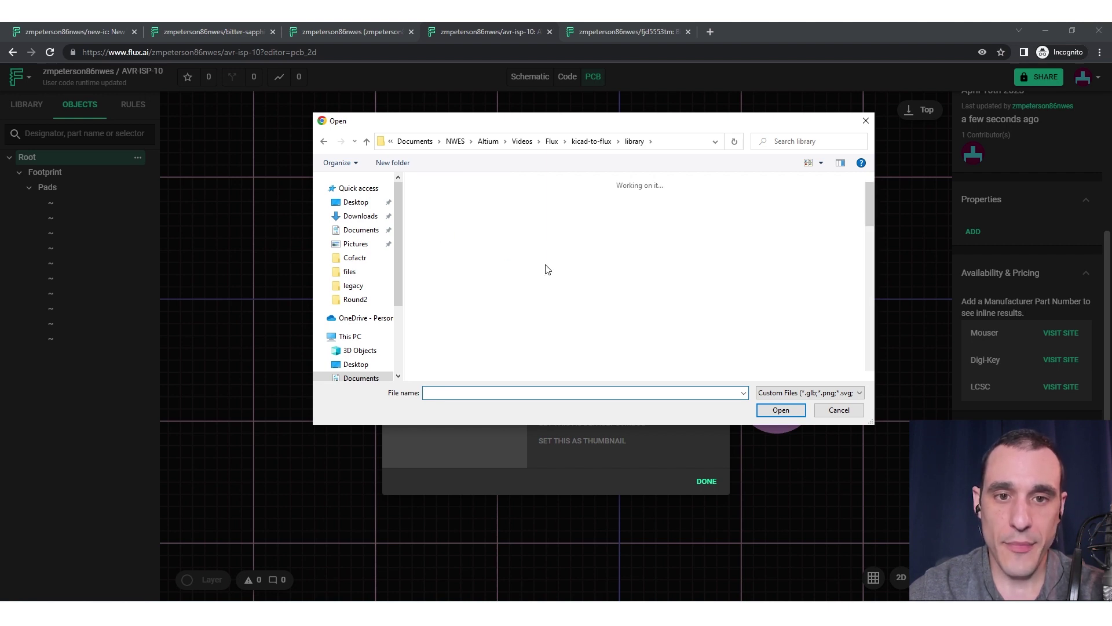
scroll(630, 294, "down", 10)
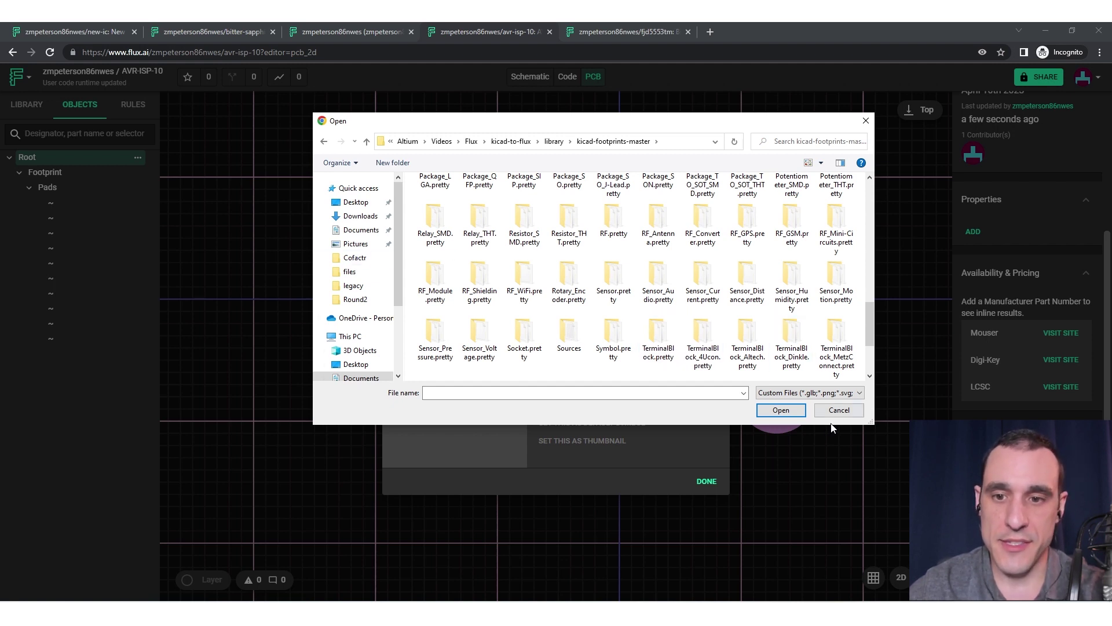
left_click(839, 409)
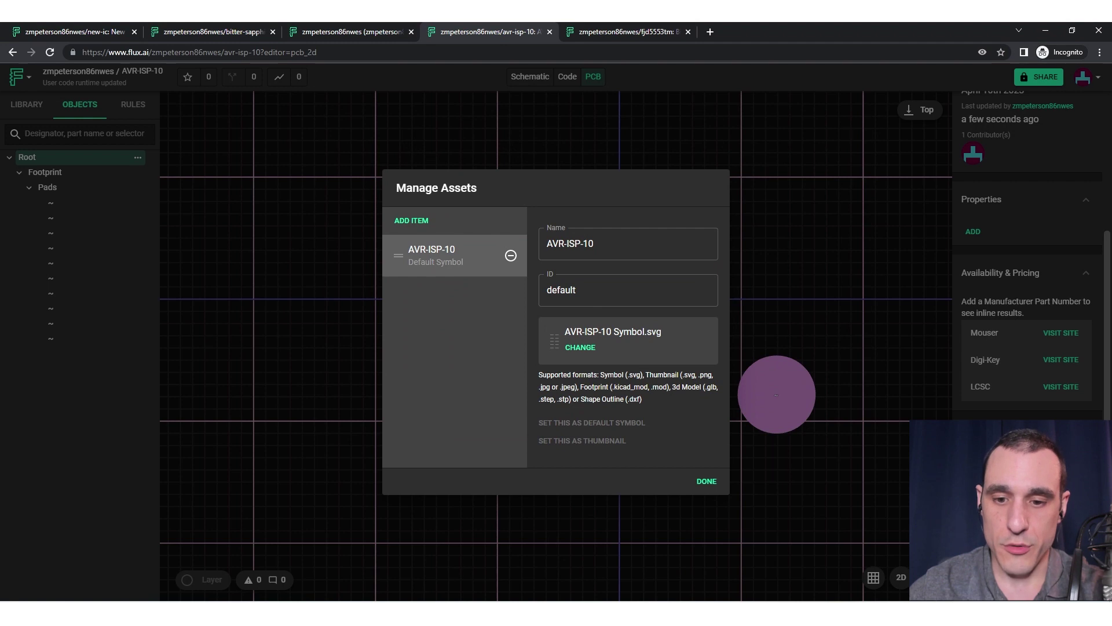
key("alt+Tab")
left_click(647, 196)
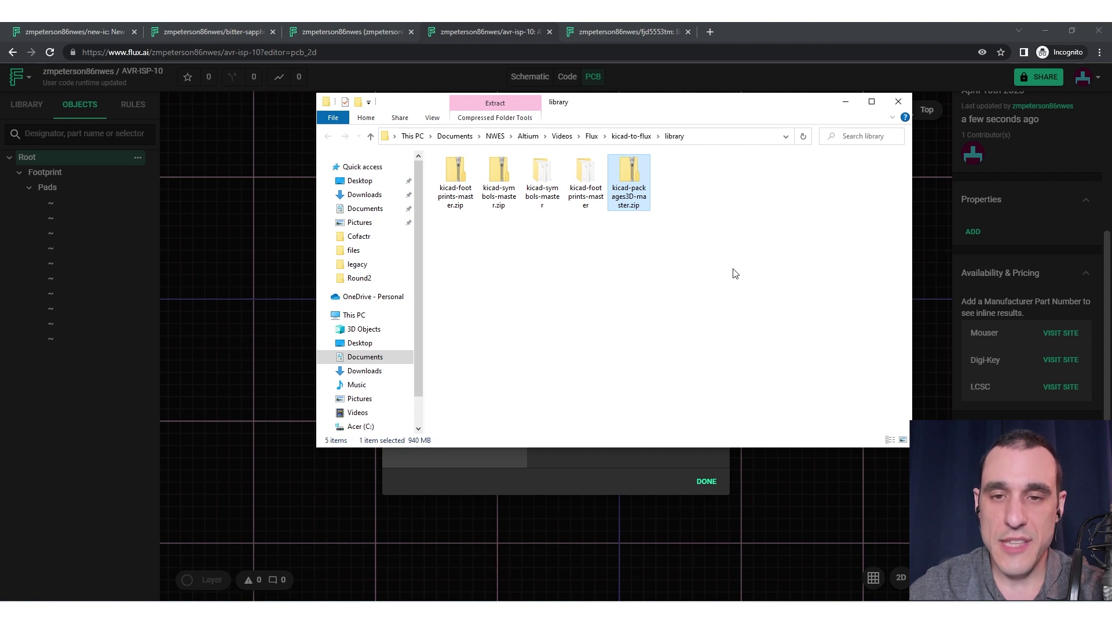
Step: Retry adding an asset from the library folder, cancel the picker, and close Manage Assets with DONE
left_click(845, 102)
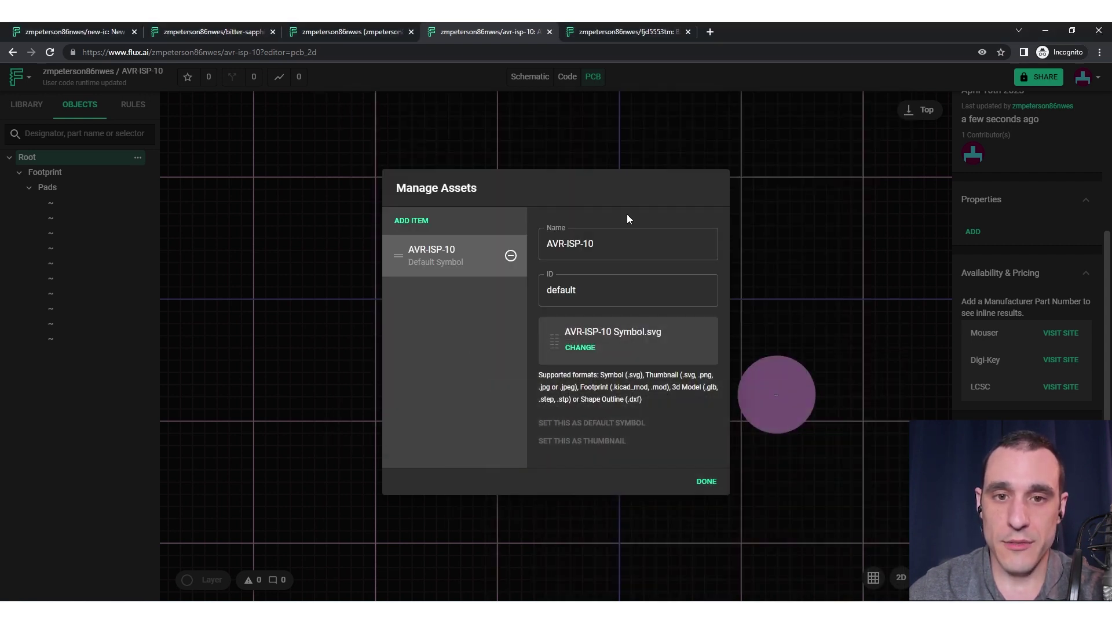
left_click(429, 225)
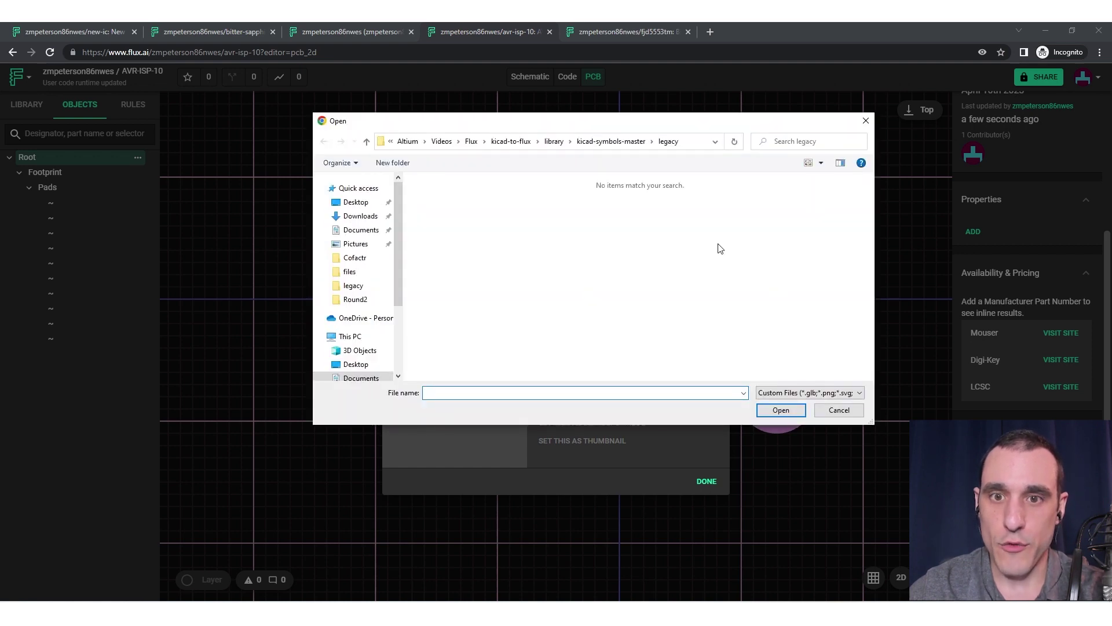
left_click(554, 142)
left_click(847, 393)
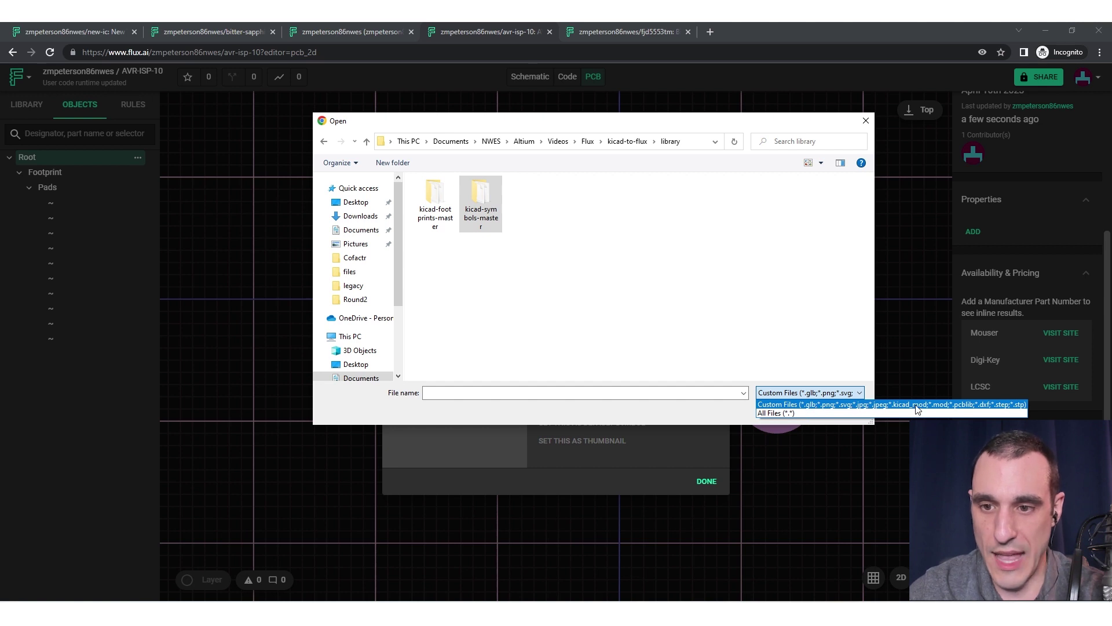
left_click(719, 331)
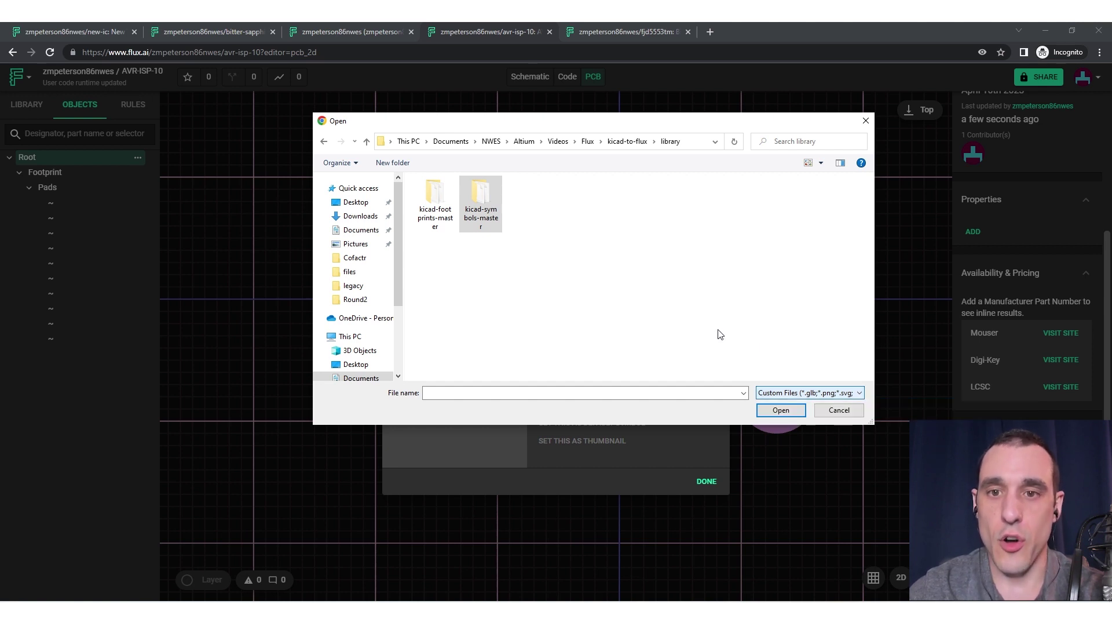
left_click(839, 410)
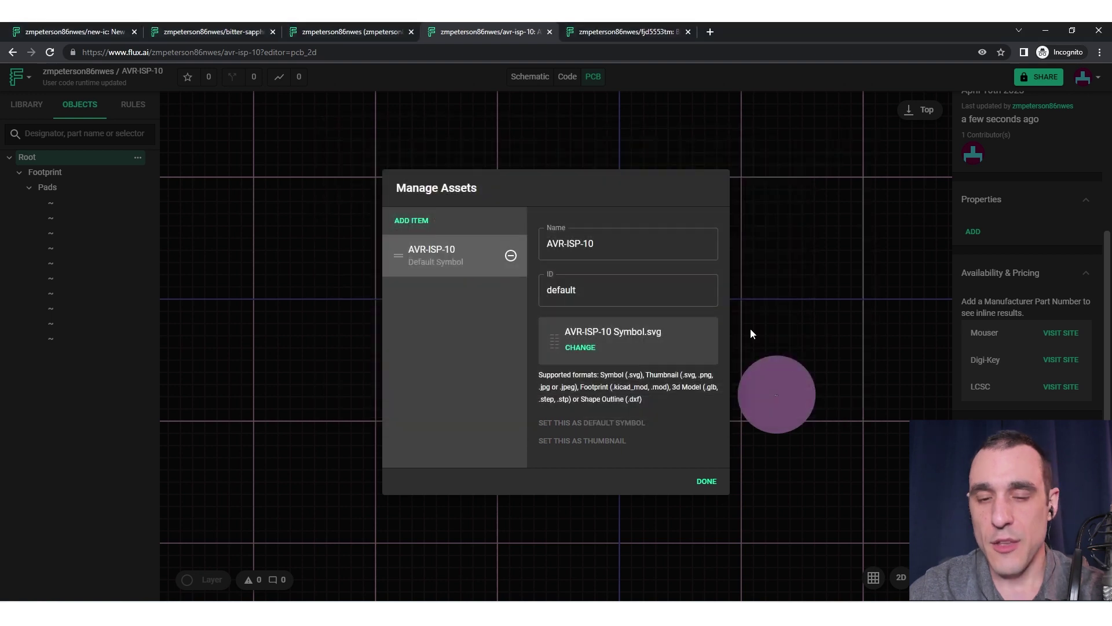
left_click(717, 485)
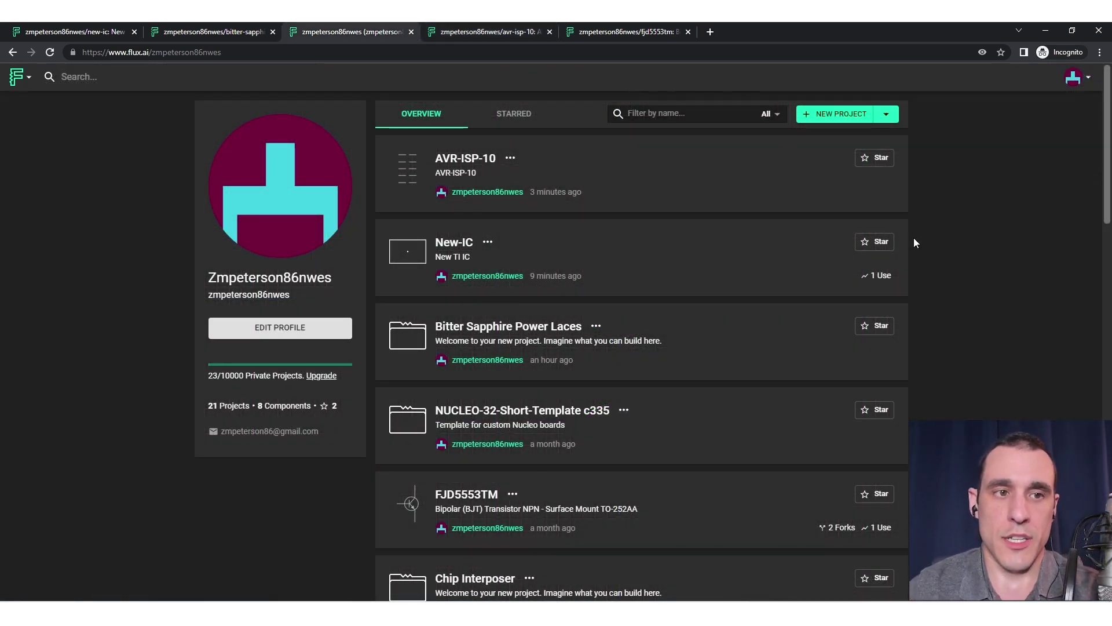
Step: Switch to the Bitter Sapphire Power Laces project
left_click(18, 84)
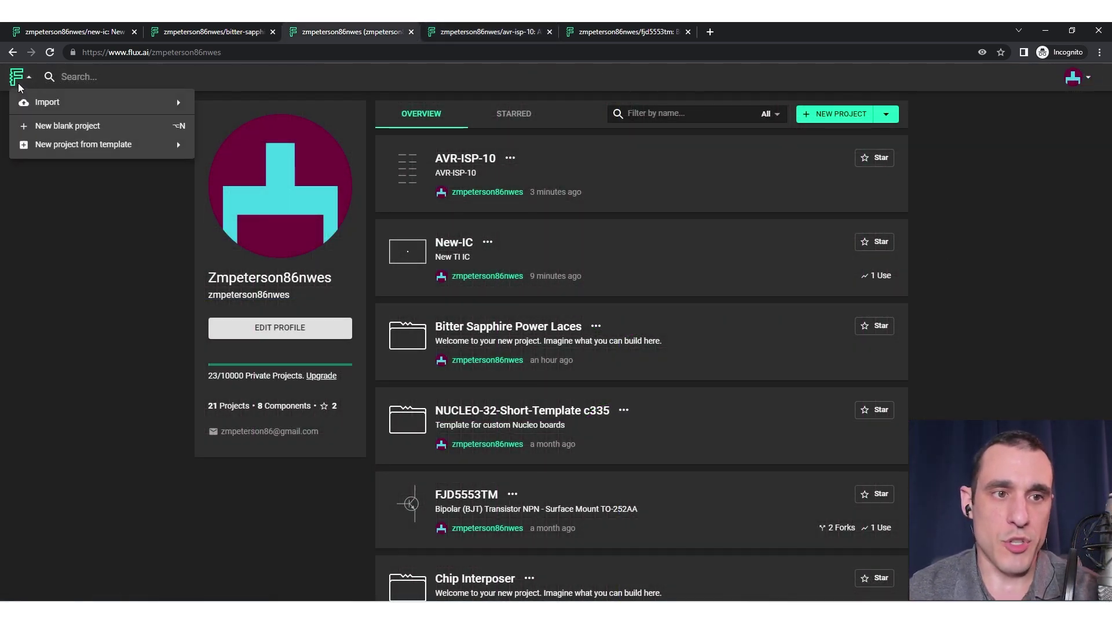
mouse_move(42, 104)
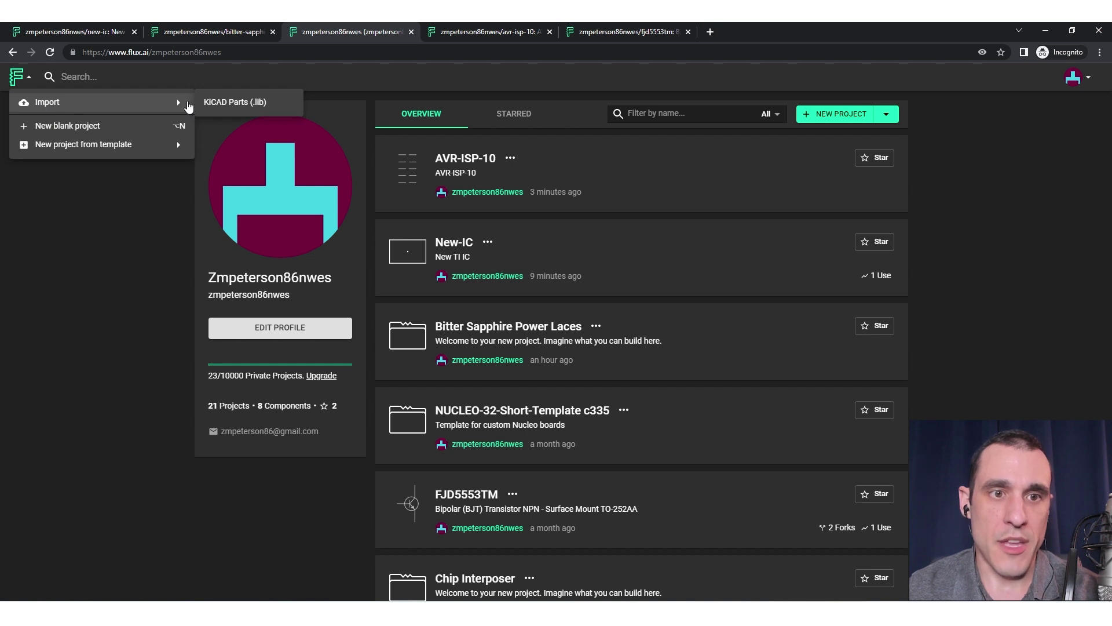
left_click(406, 86)
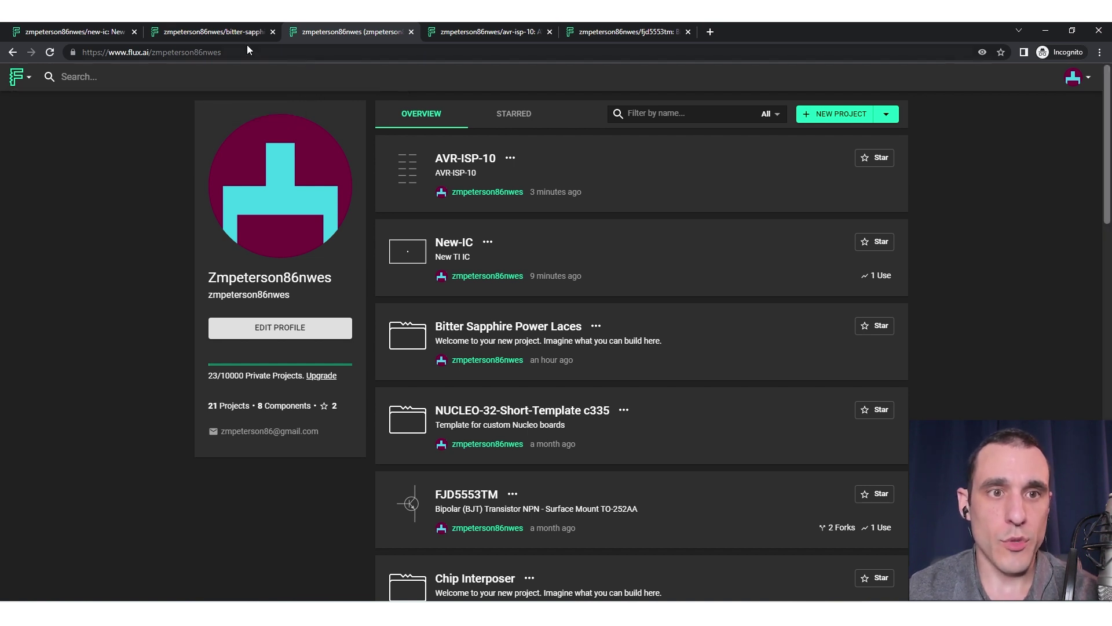
left_click(223, 31)
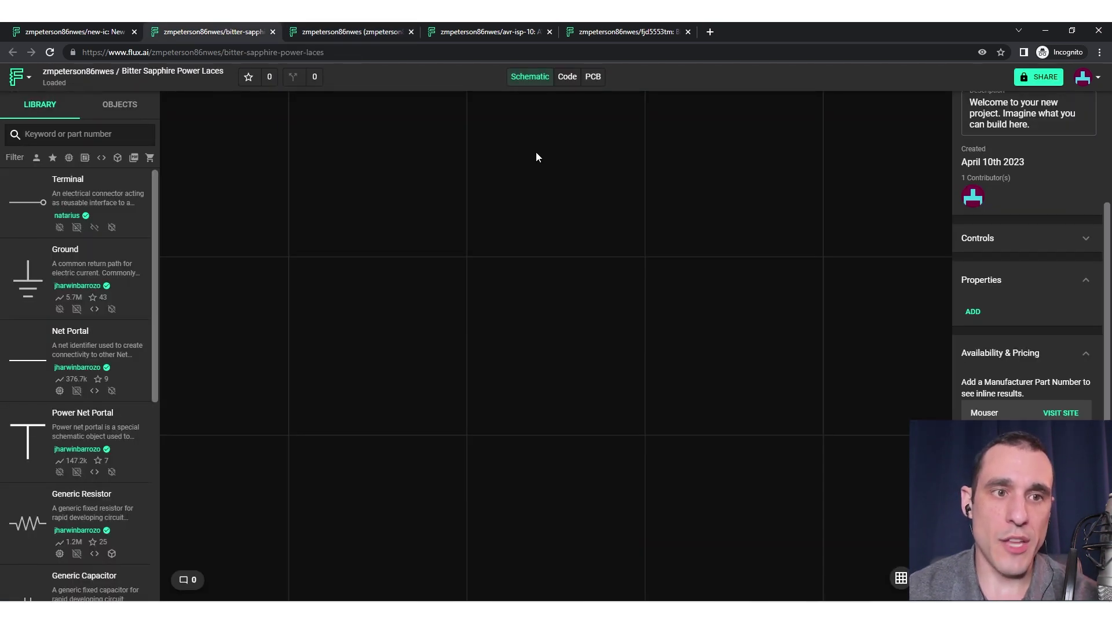
Step: Import KiCad parts from atmel.lib and import AVR-PUDI-6 as a new component
left_click(24, 84)
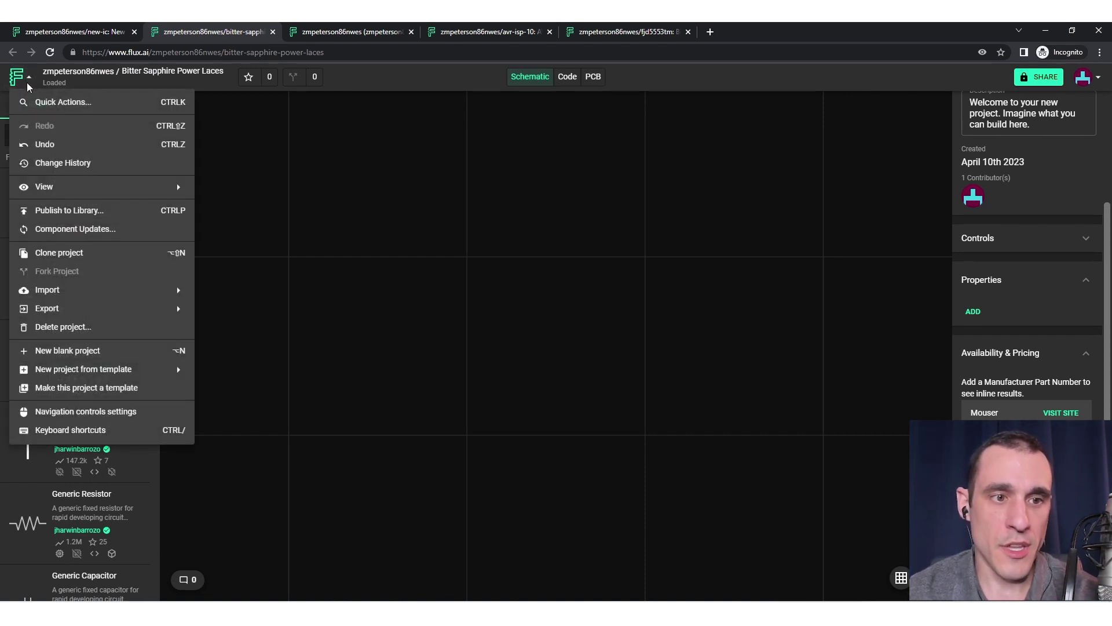
mouse_move(169, 298)
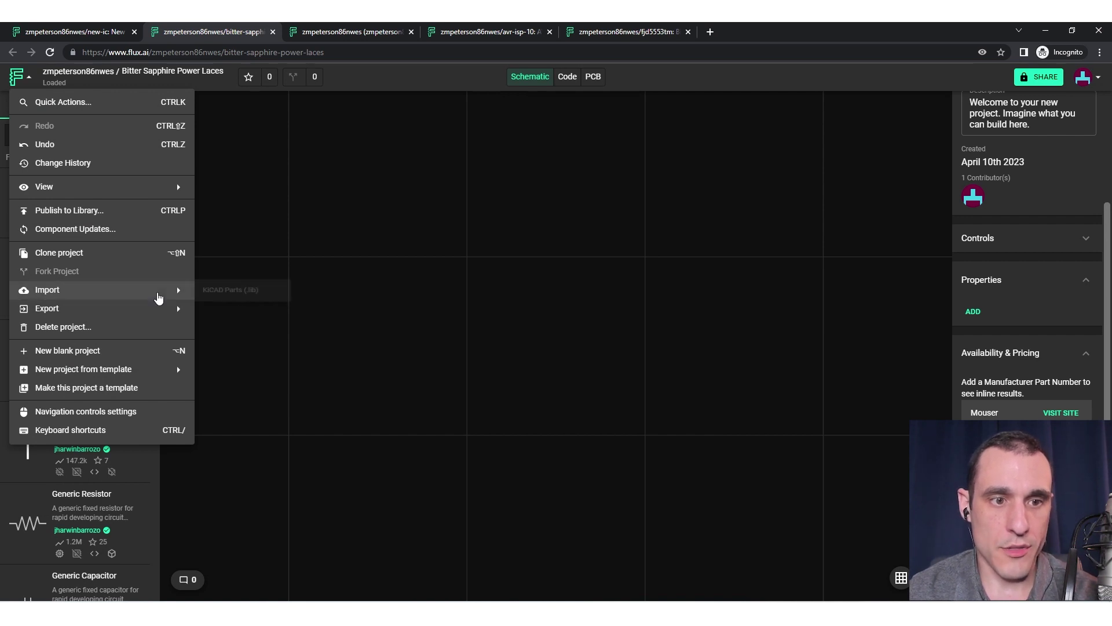
left_click(253, 292)
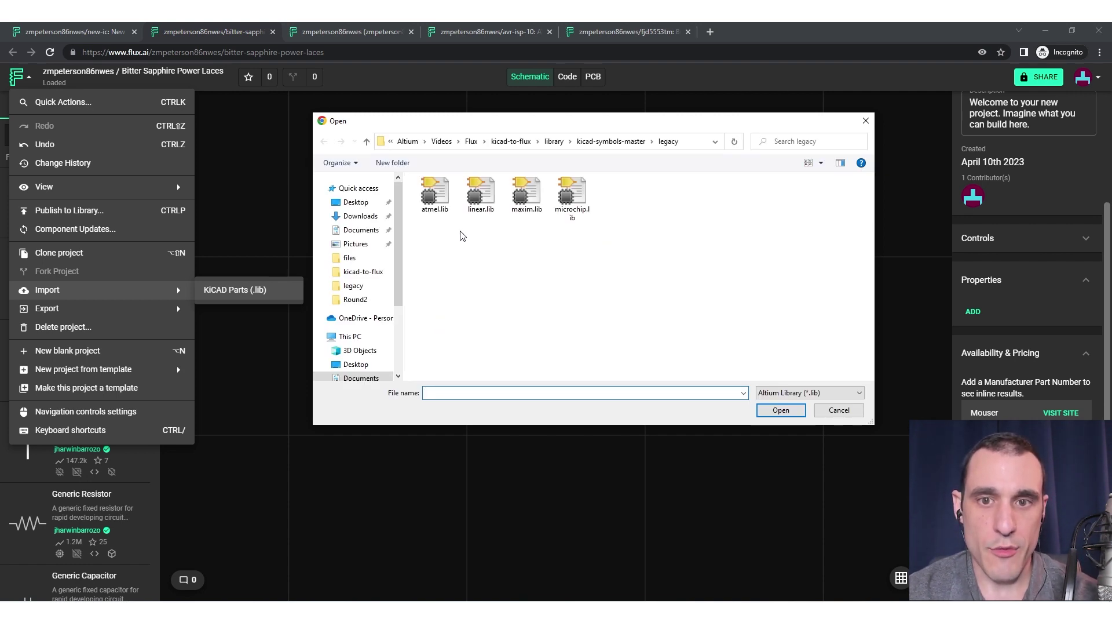
double_click(435, 197)
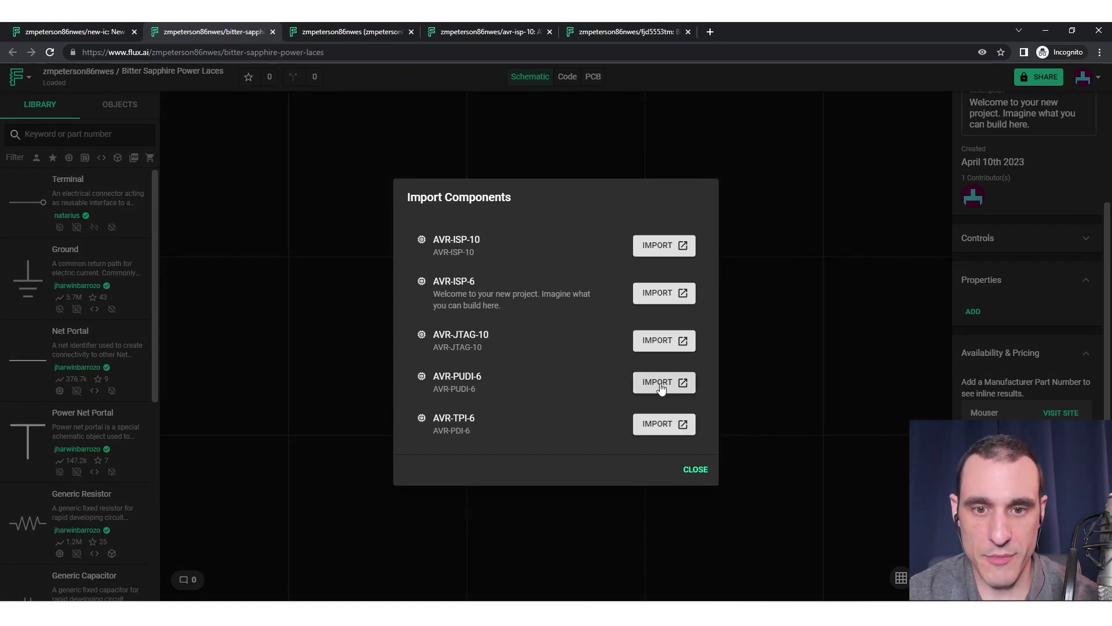
left_click(677, 390)
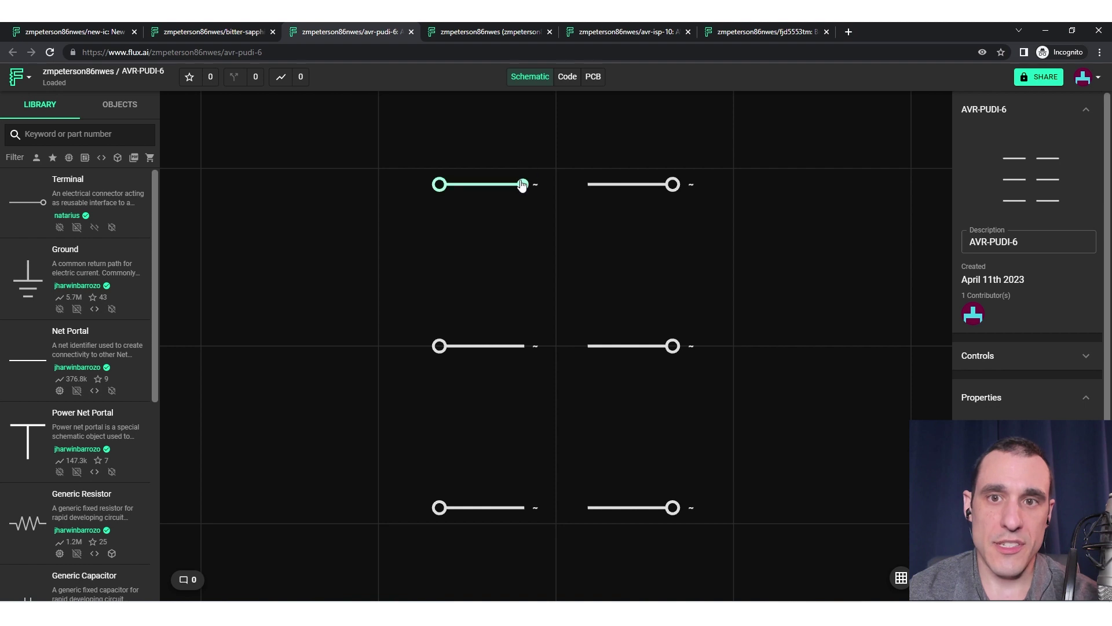
Step: Switch back to the avr-isp-10 tab showing its PCB footprint
left_click(618, 32)
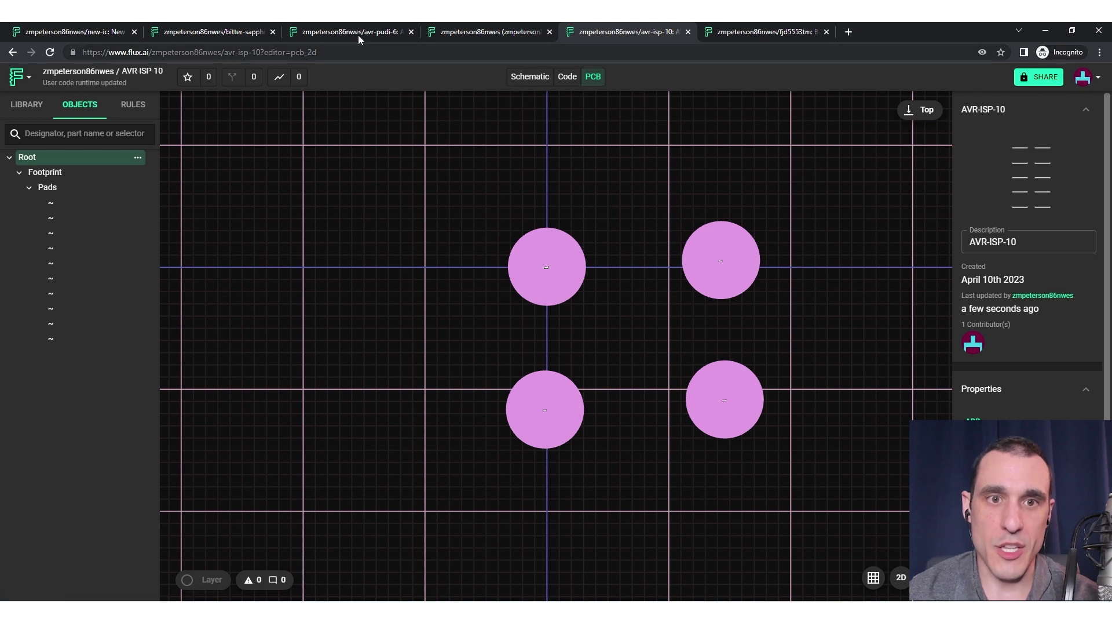
Step: Visit the profile page, then switch to the FJD5553TM project's PCB footprint
left_click(459, 26)
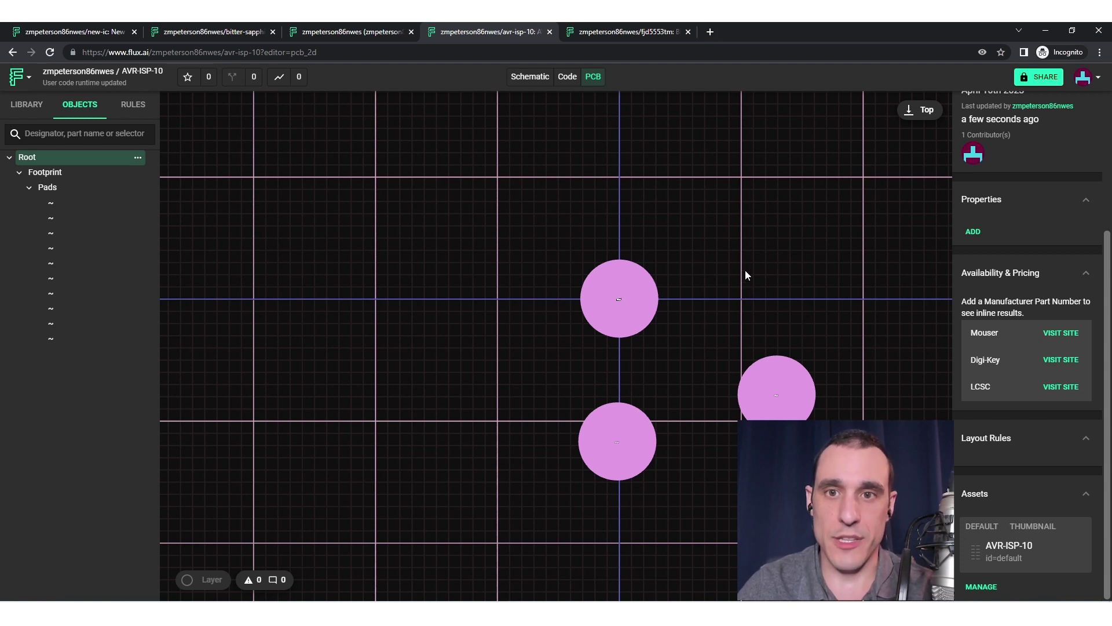
left_click(628, 30)
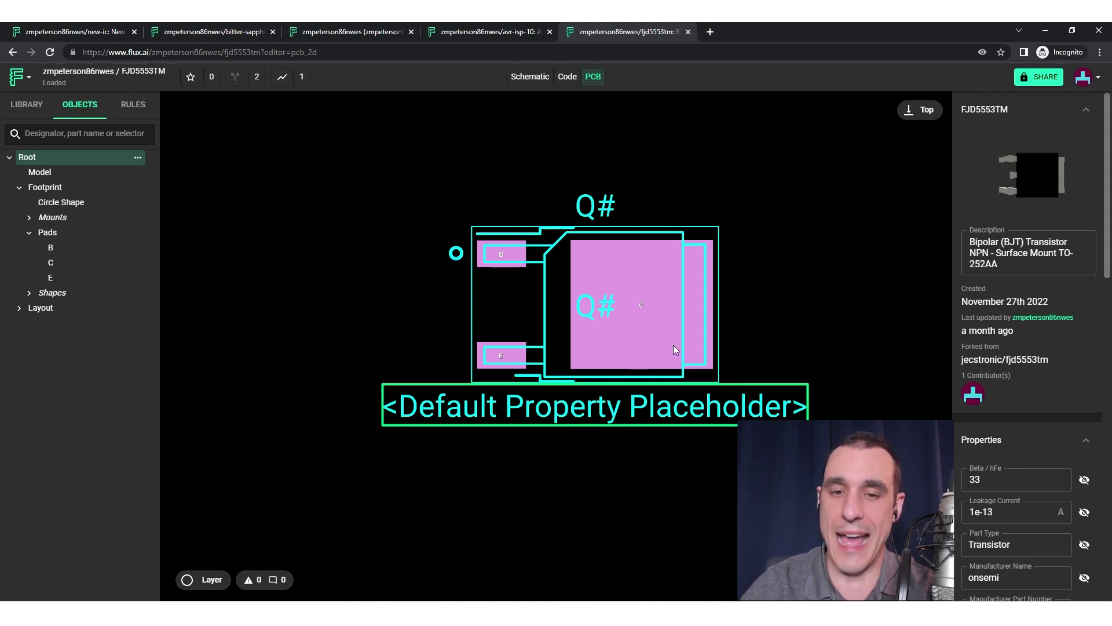
Step: Open FJD5553TM's asset manager and inspect TO-252-2.kicad_mod, TO-252-2.step and npn-transistor.svg
scroll(1076, 333, "down", 15)
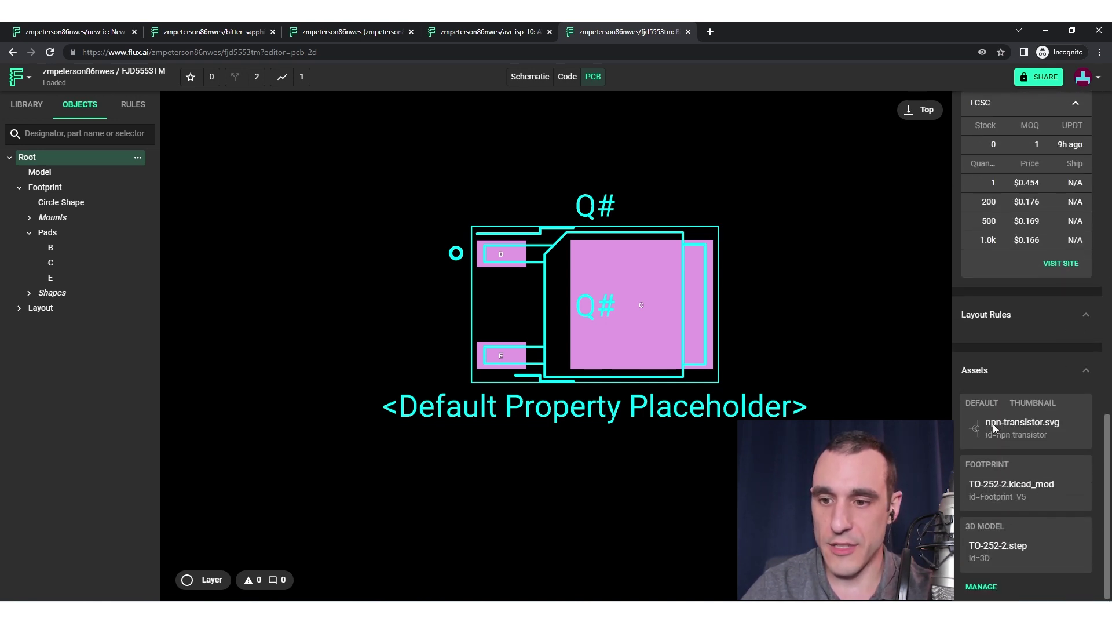
left_click(981, 587)
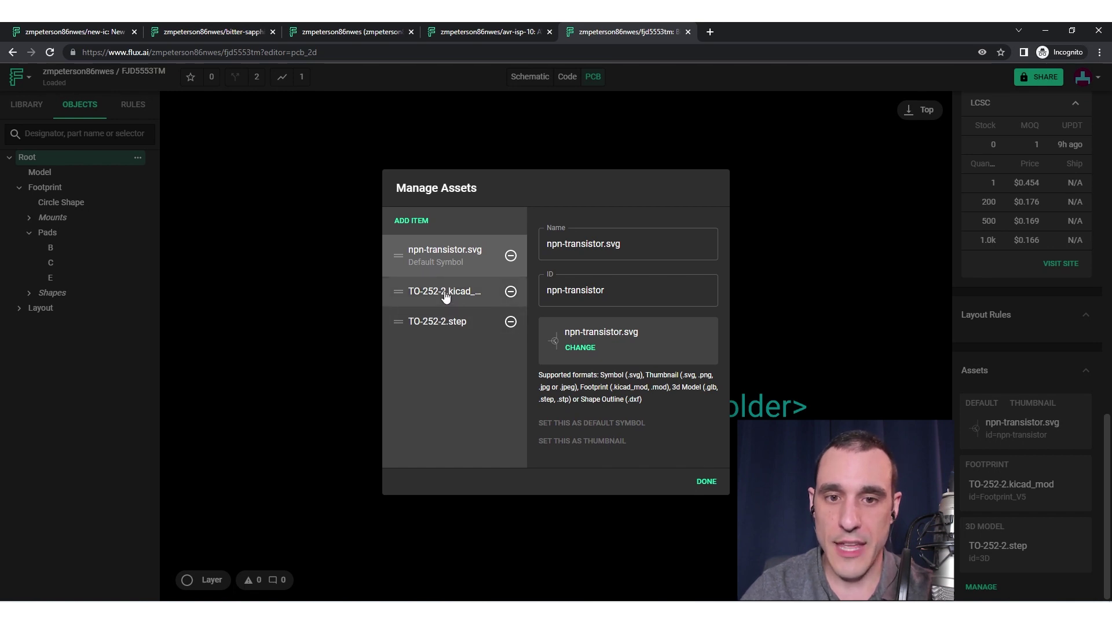
left_click(445, 296)
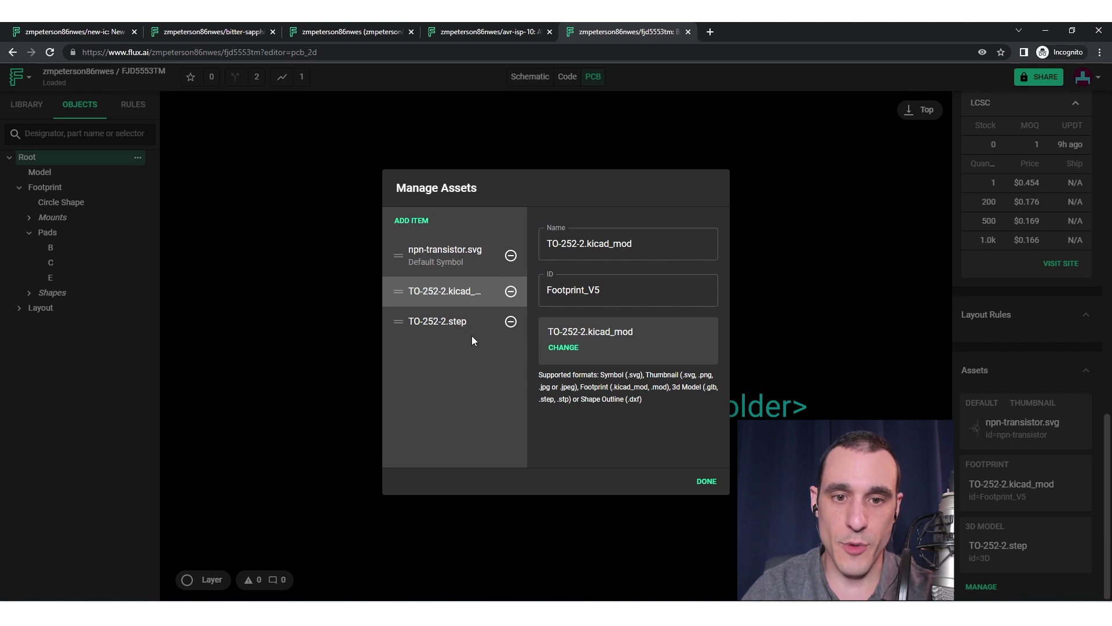
left_click(459, 323)
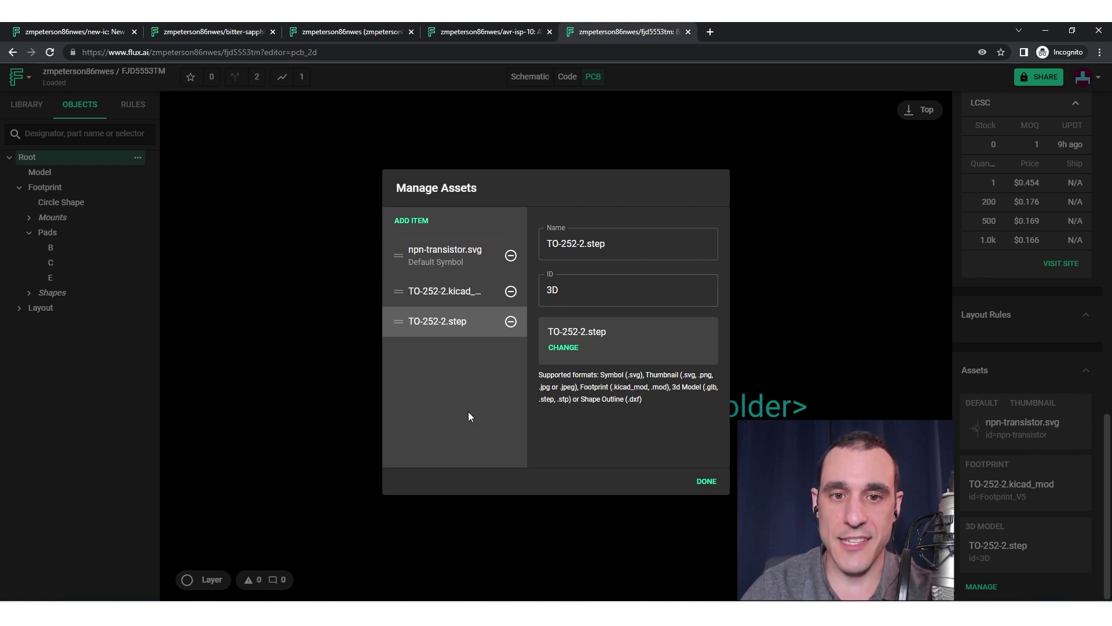
left_click(485, 261)
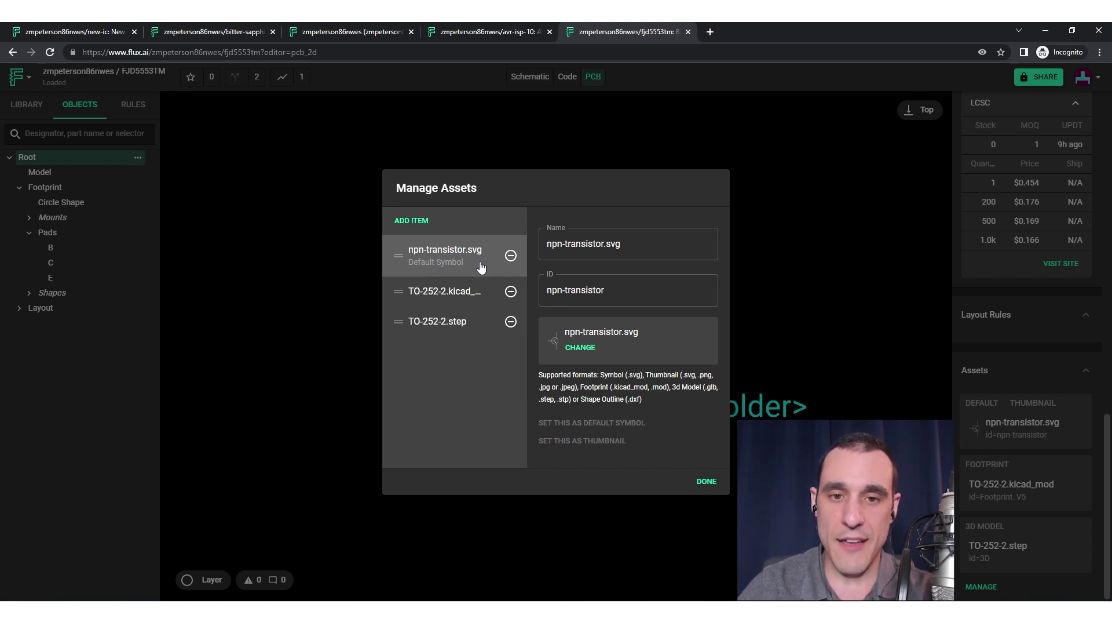
Step: Close the transistor's asset list and show FJD5553TM's schematic with pins B, C and E
left_click(702, 484)
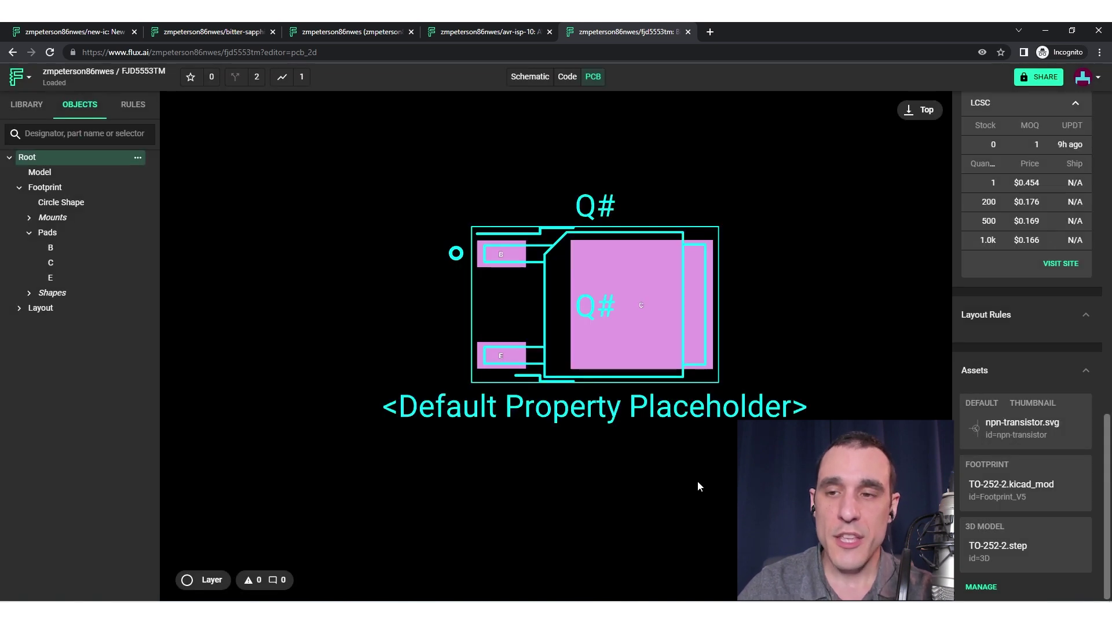
scroll(1022, 416, "up", 5)
scroll(1070, 358, "up", 3)
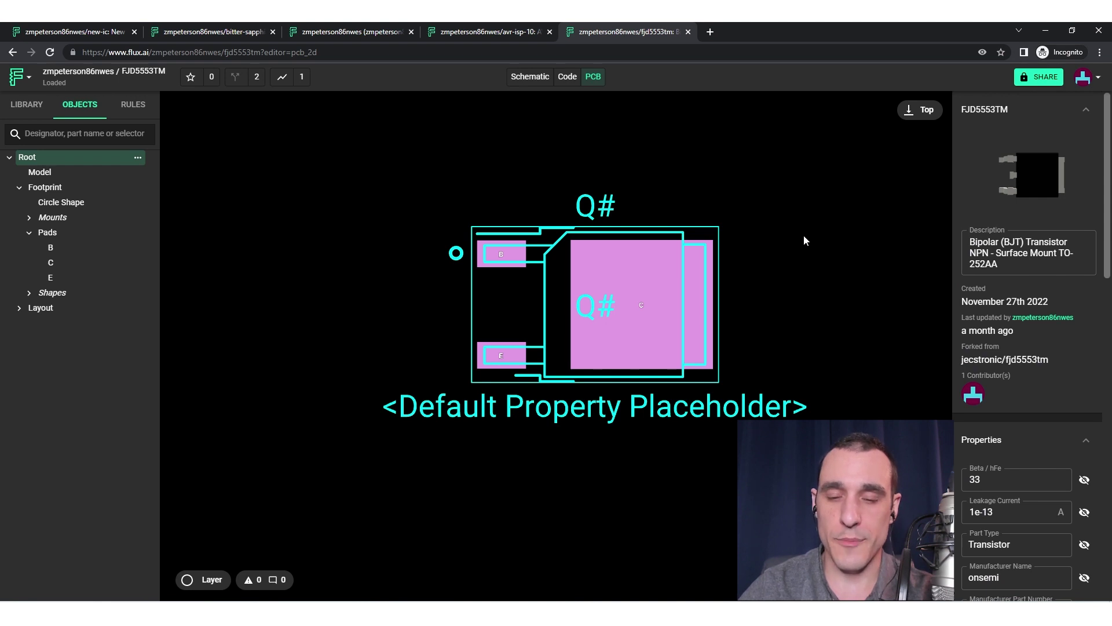
left_click(516, 80)
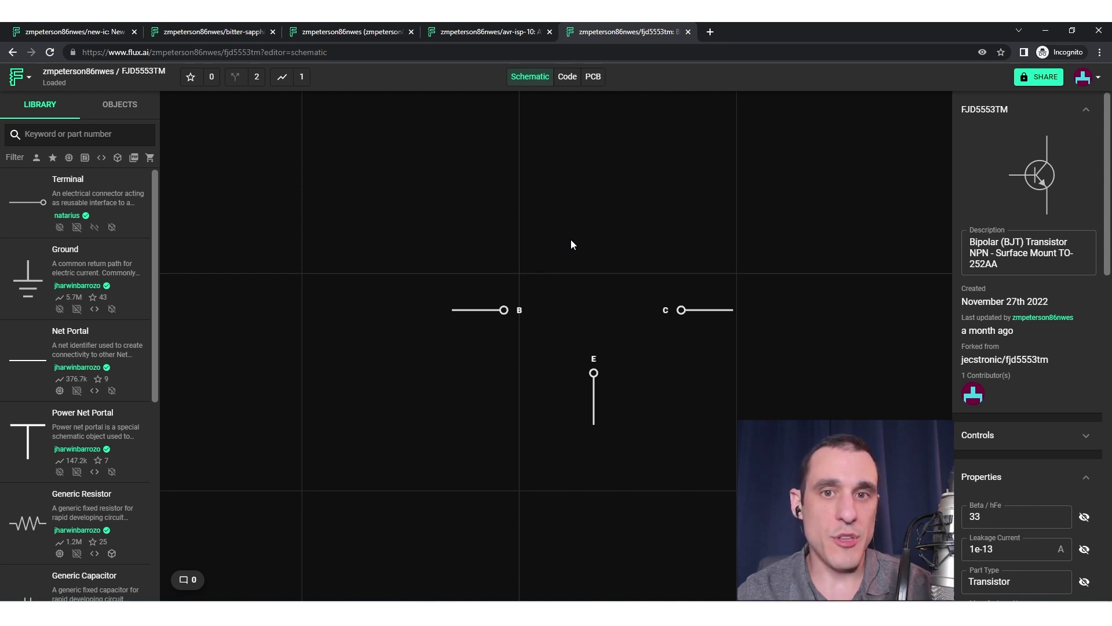
Step: From the profile page, check the main menu's Import > KiCAD Parts option, then close it
left_click(351, 33)
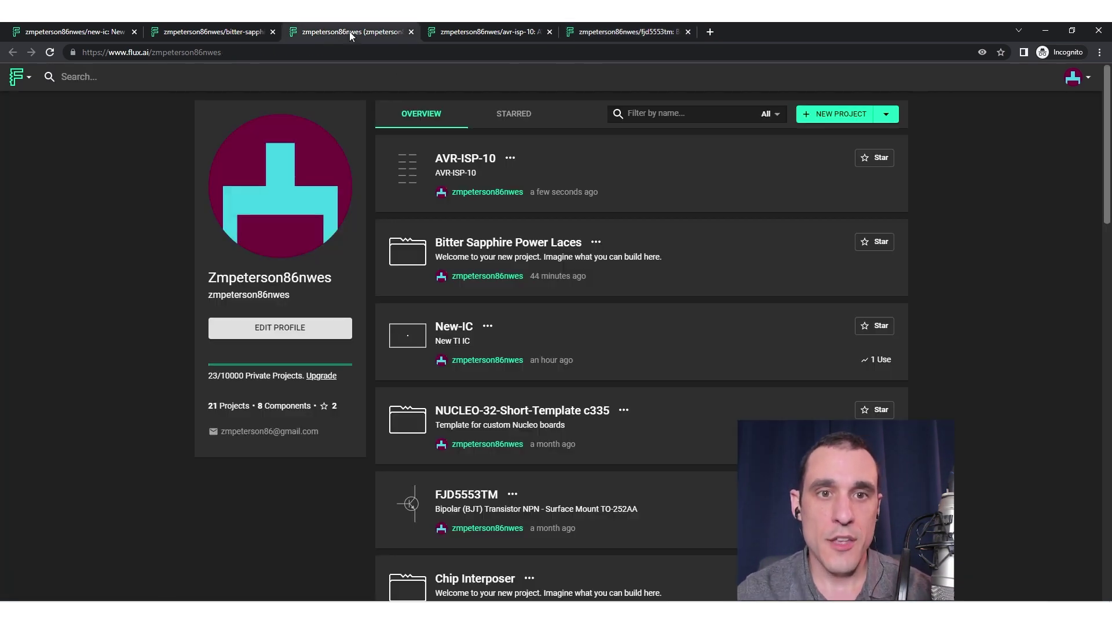
left_click(19, 78)
mouse_move(146, 105)
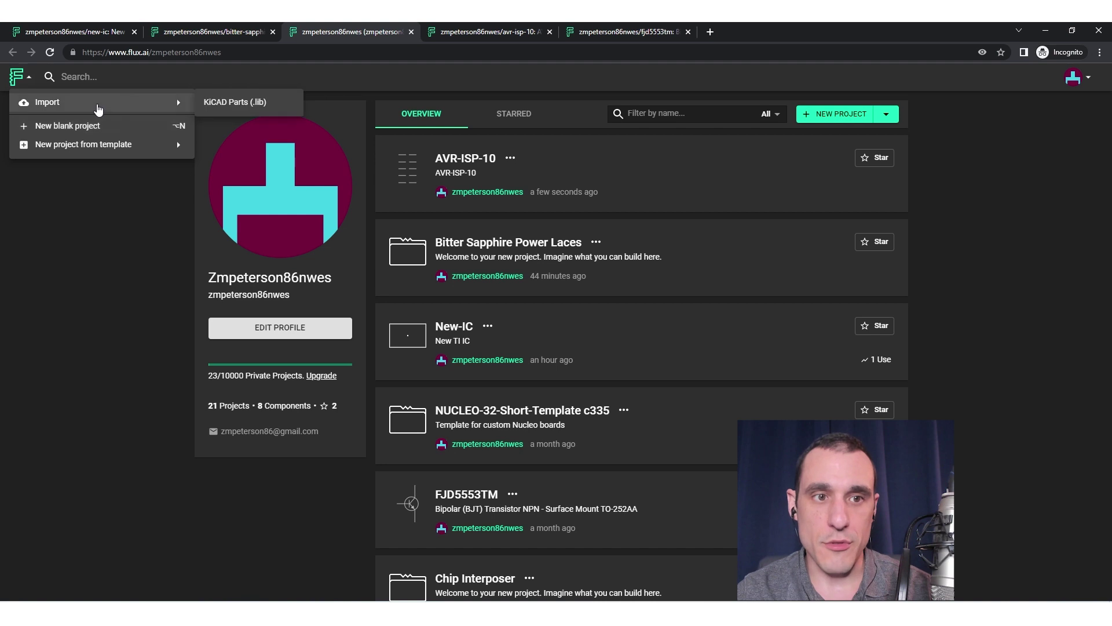
left_click(665, 182)
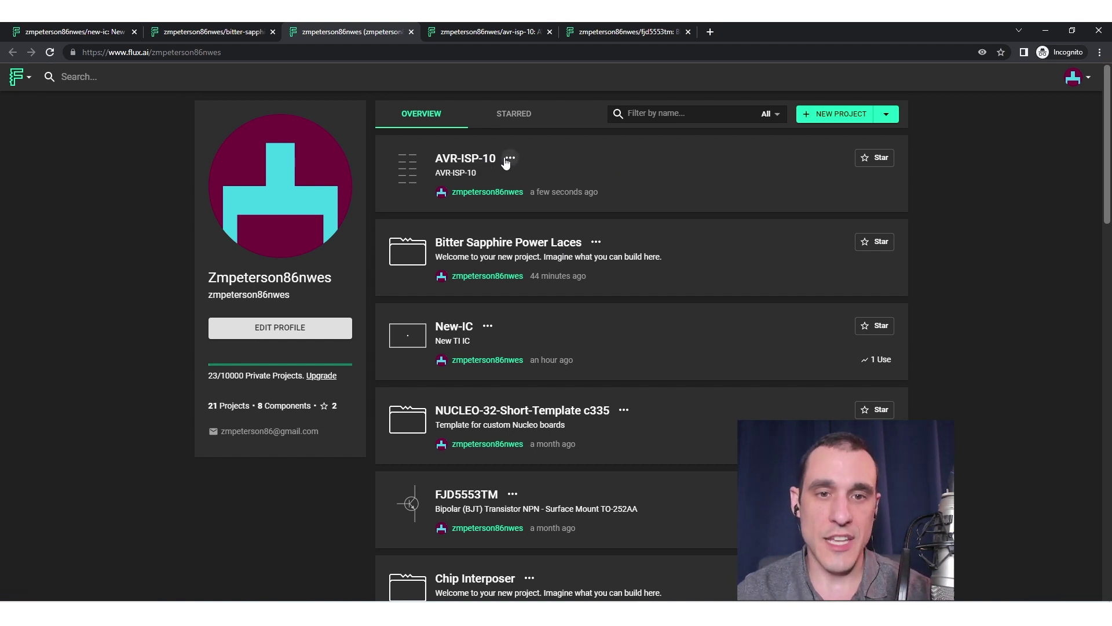
Step: Open the AVR-ISP-10 part, view its schematic, then return to its PCB layout
left_click(493, 31)
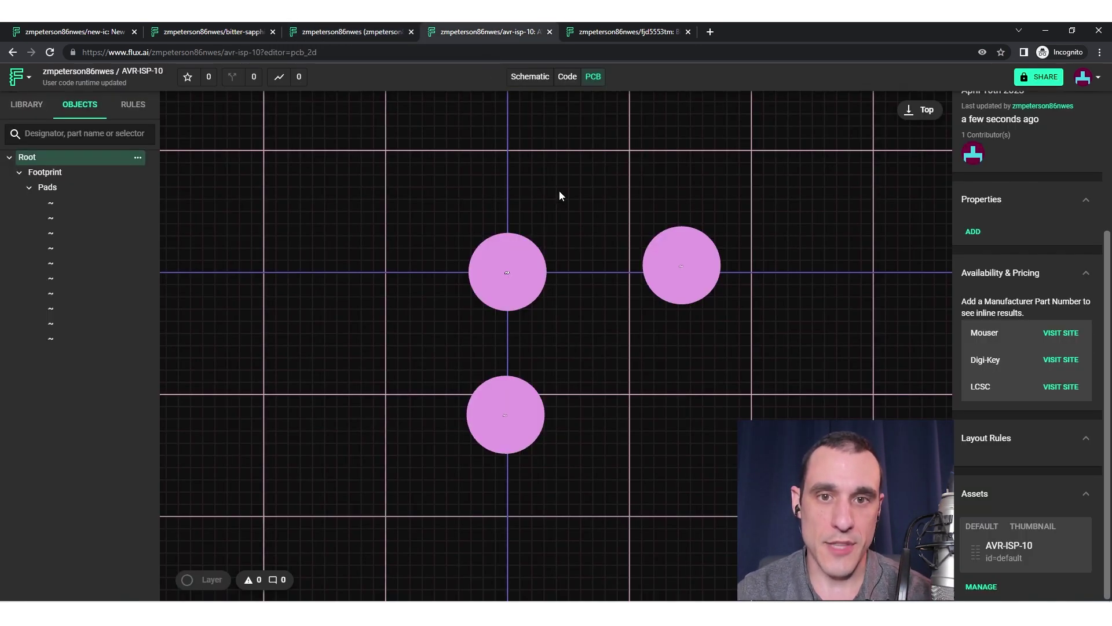
left_click(521, 78)
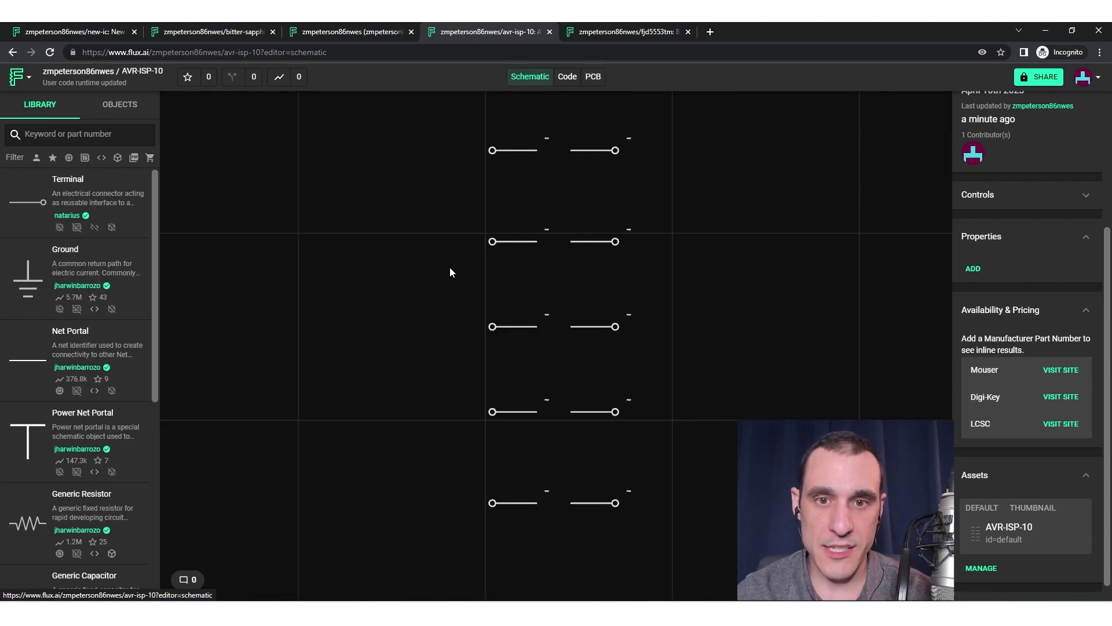
left_click(592, 81)
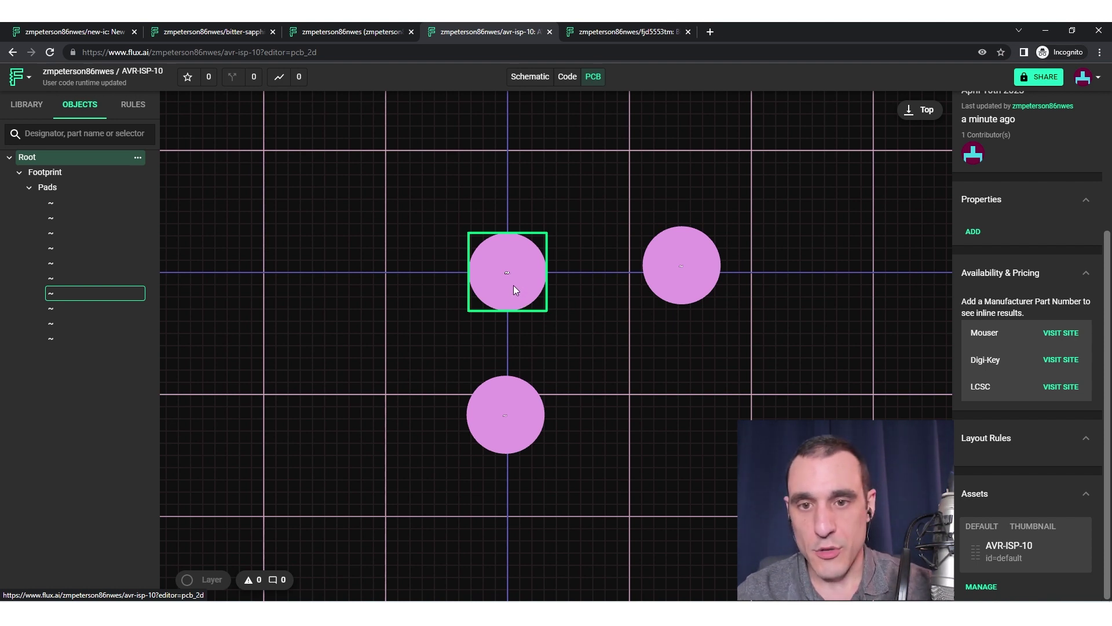
Step: Duplicate the upper-left pad to the lower right, forming a square of four pads
left_click_drag(508, 282, 569, 335)
mouse_move(711, 425)
left_mouse_down()
mouse_move(679, 411)
mouse_move(691, 421)
left_mouse_up()
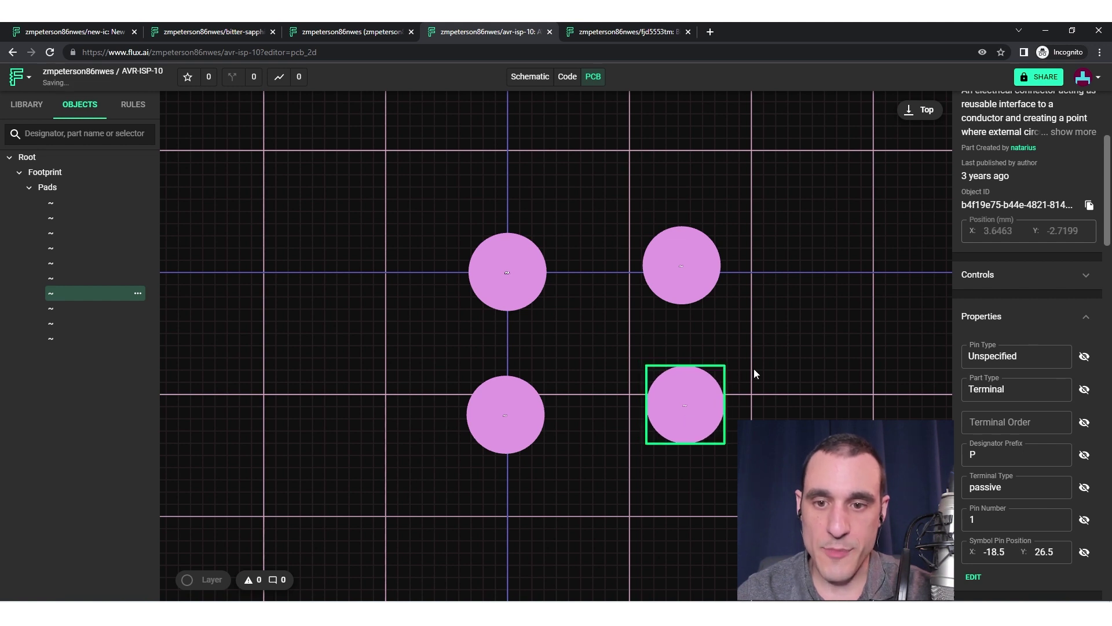
left_click(824, 362)
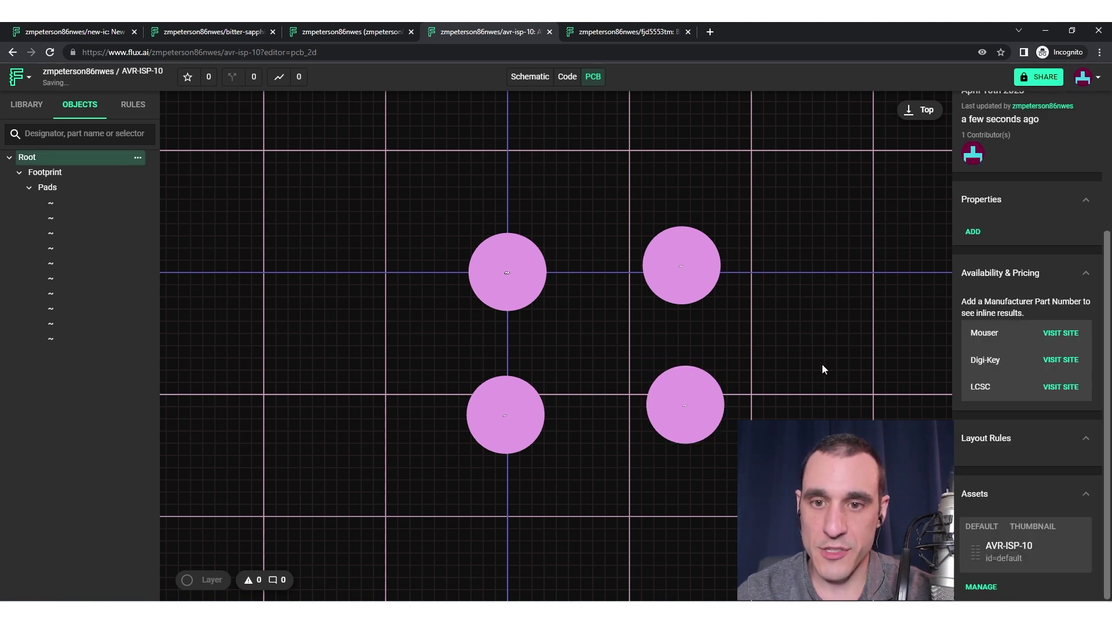
Step: Browse the upper-right pad's addable layout rules for 'shape', 'hole' and 'size' without adding one
left_click(701, 283)
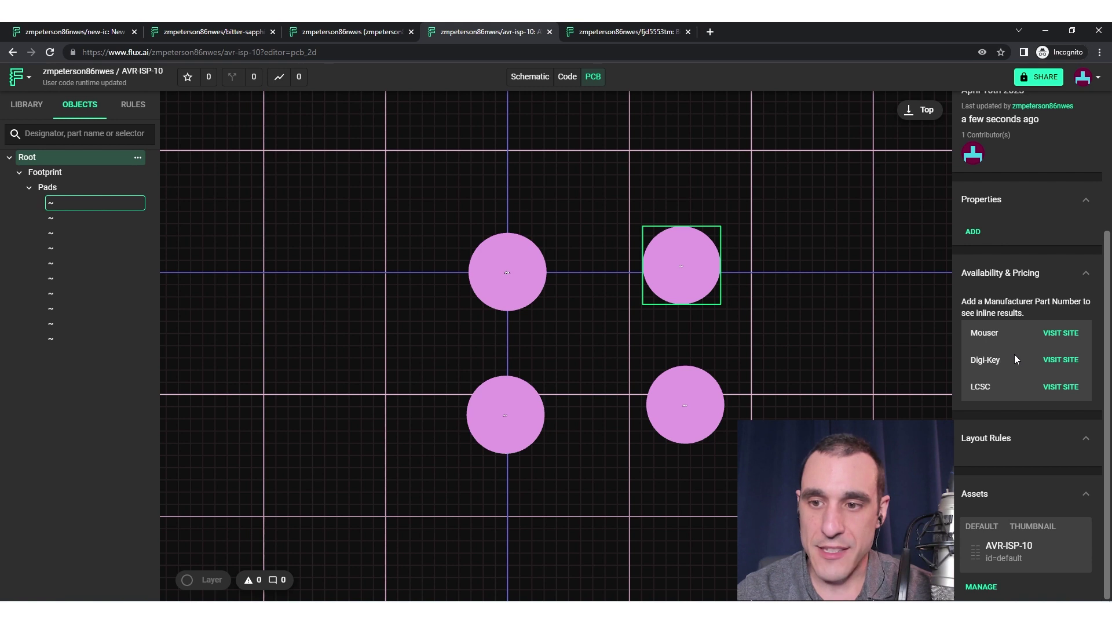
scroll(1022, 364, "down", 5)
scroll(1022, 364, "down", 1)
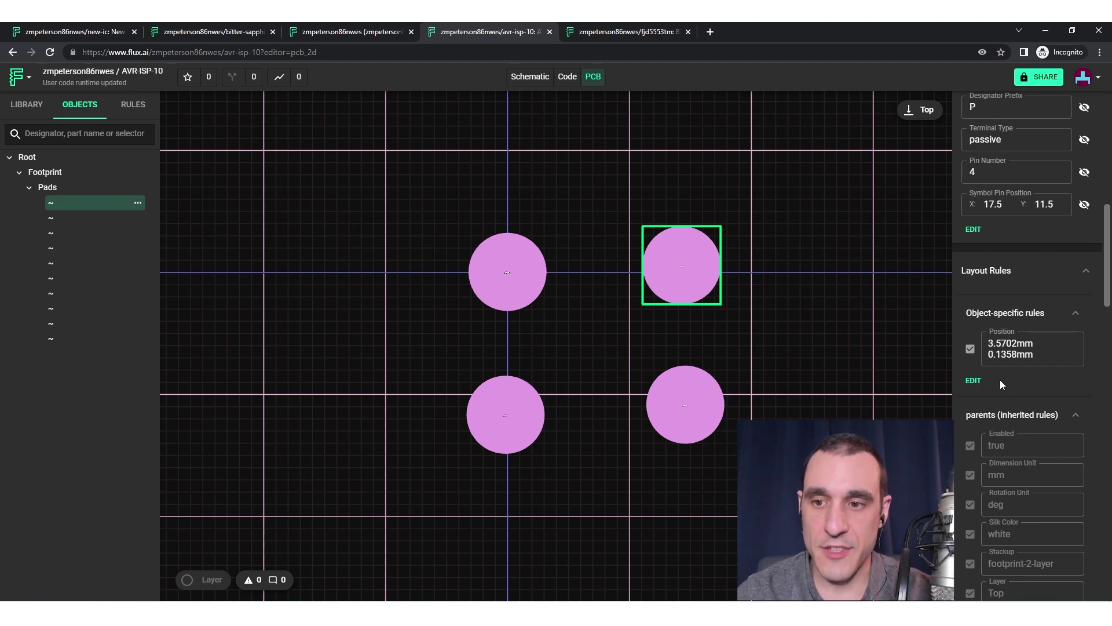
left_click(968, 383)
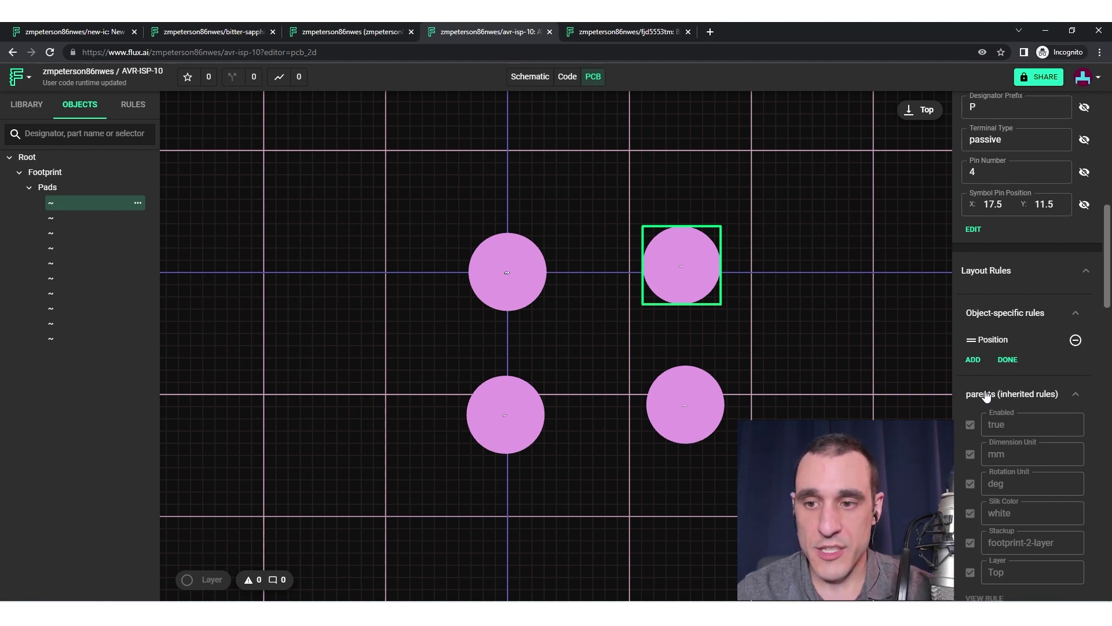
left_click(974, 360)
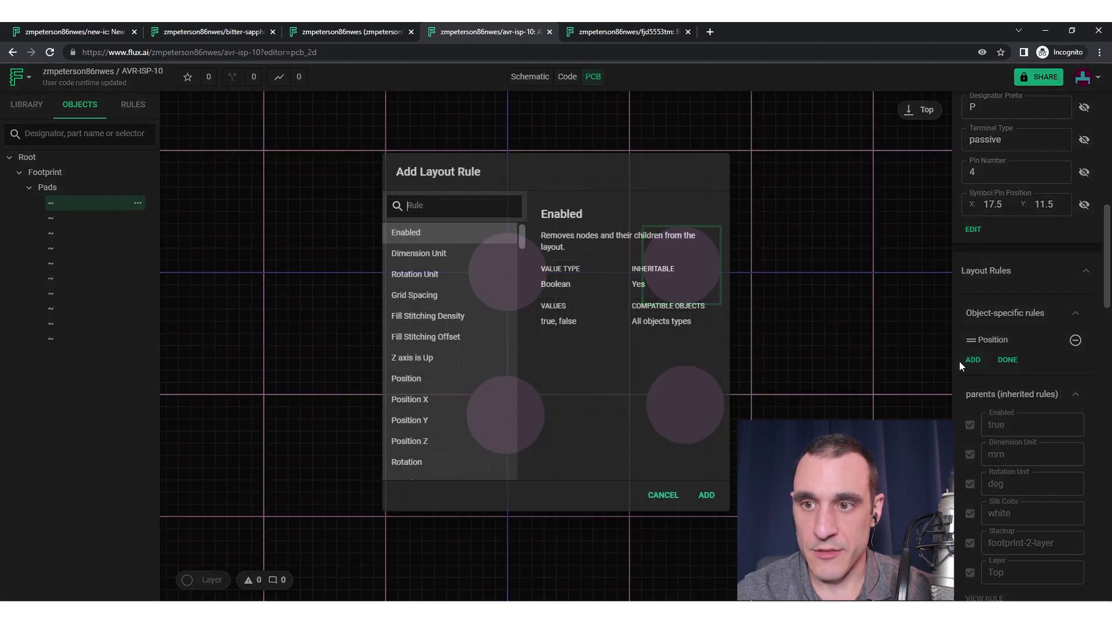
left_click(445, 209)
type("shape")
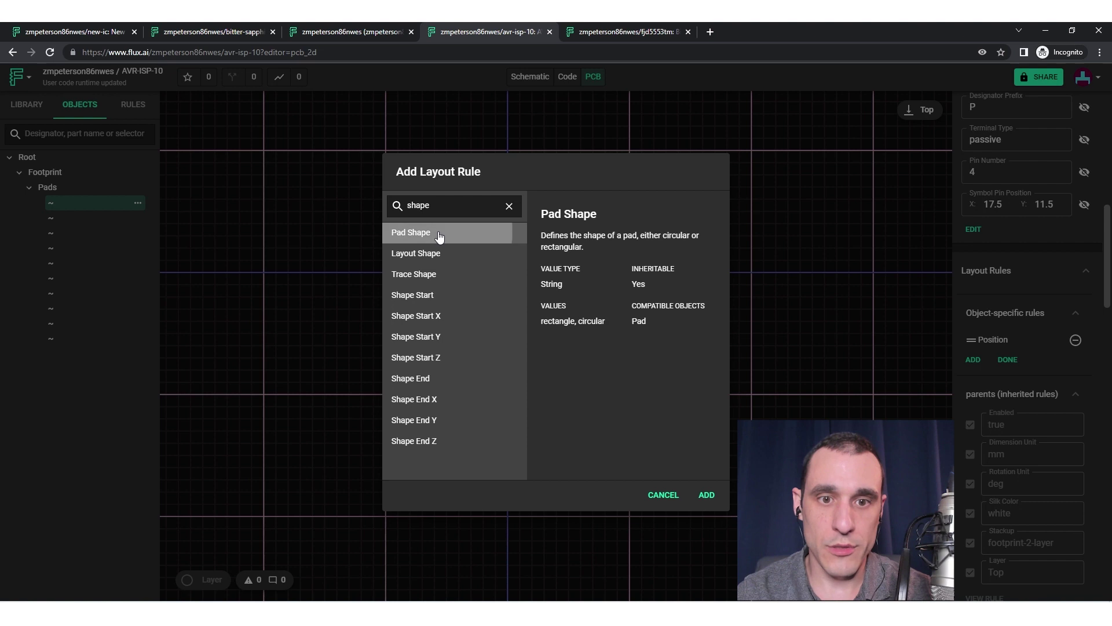
left_click_drag(458, 206, 374, 206)
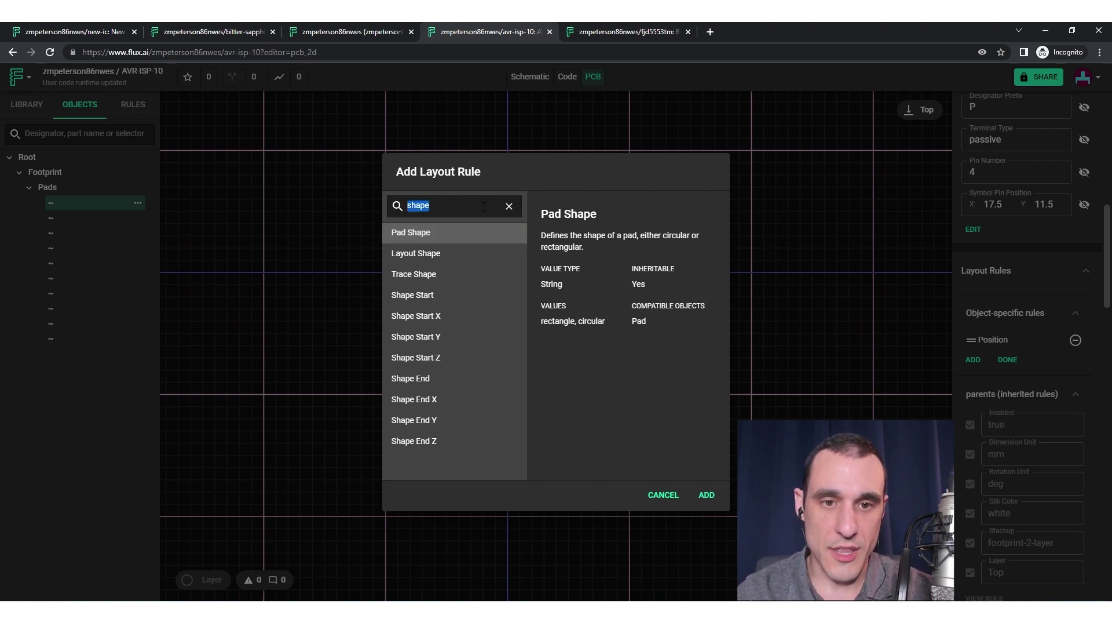
type("hole")
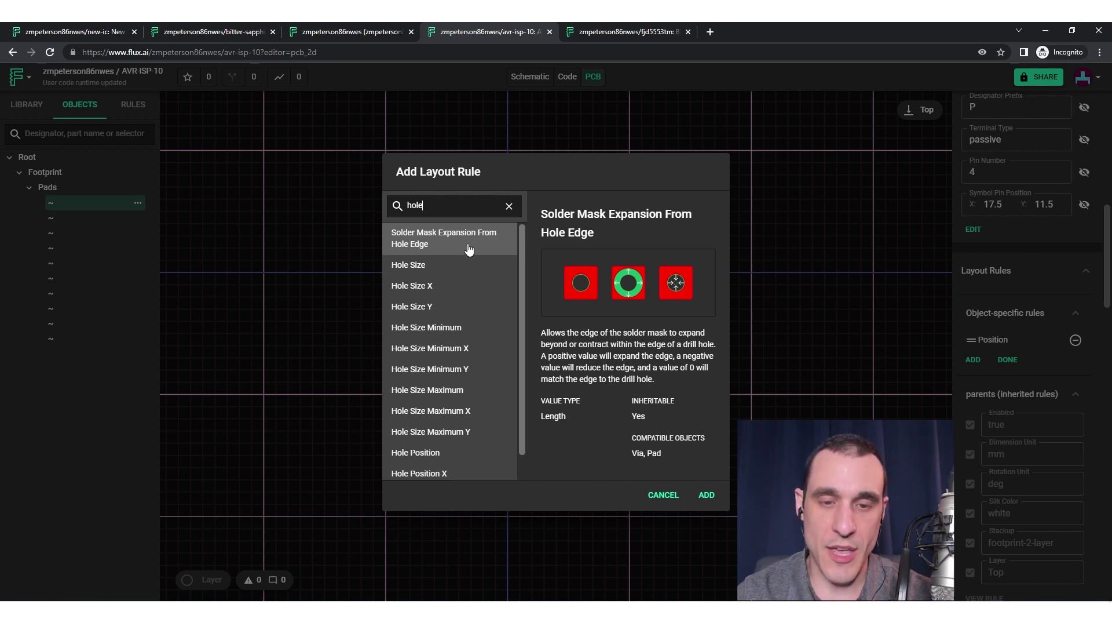
left_click(509, 207)
type("size")
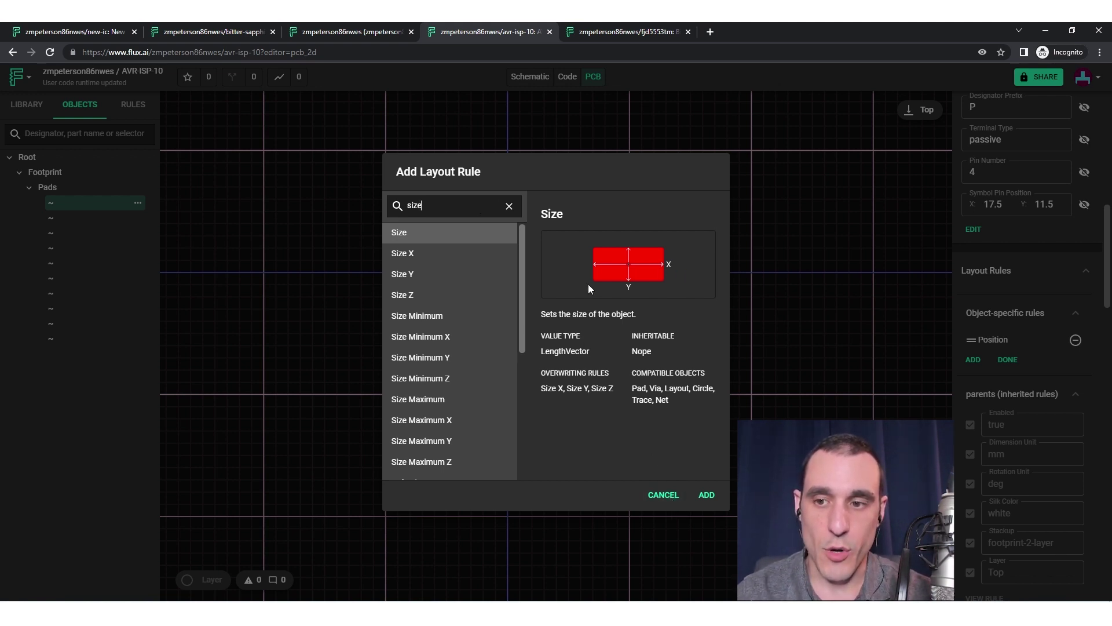
left_click(663, 495)
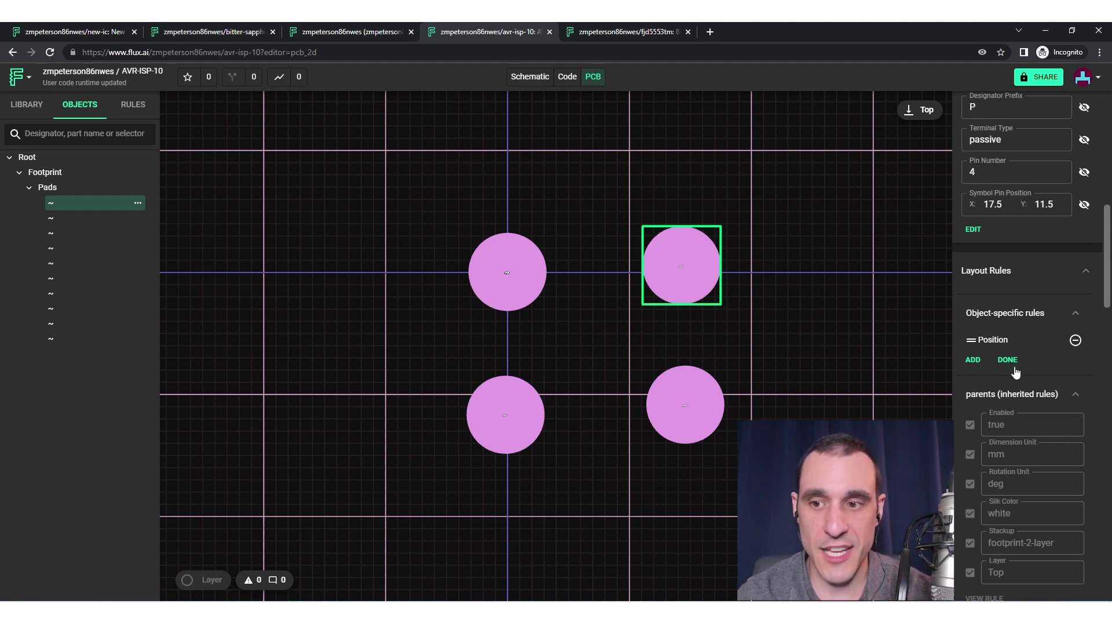
Step: Deselect the pad, then open and close the AVR-ISP-10 asset list
scroll(1038, 418, "down", 15)
scroll(1039, 495, "down", 5)
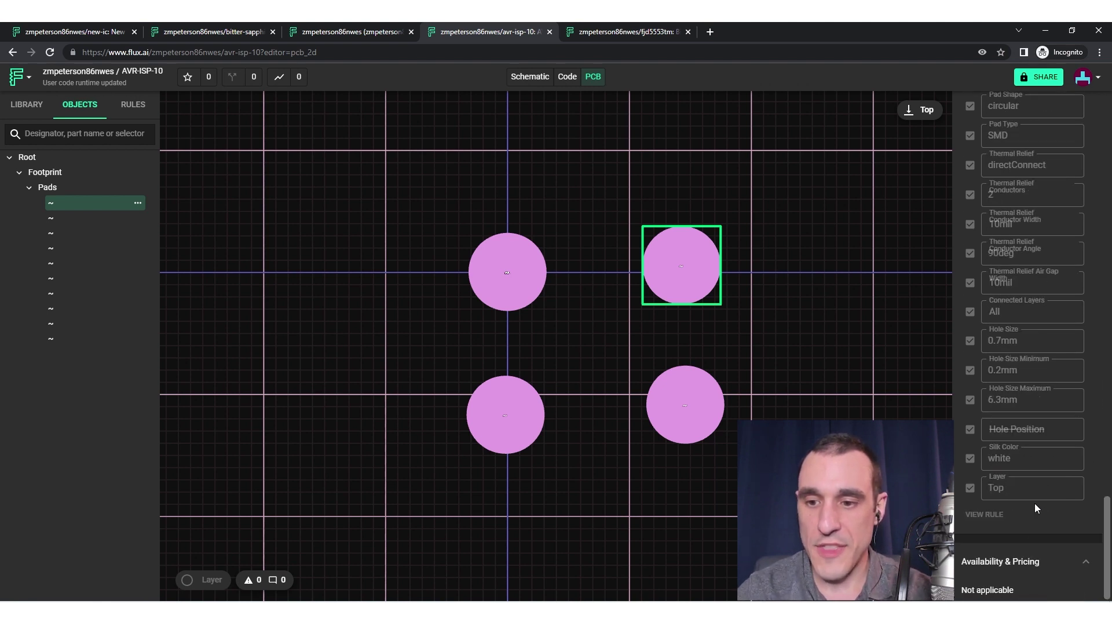
key("Escape")
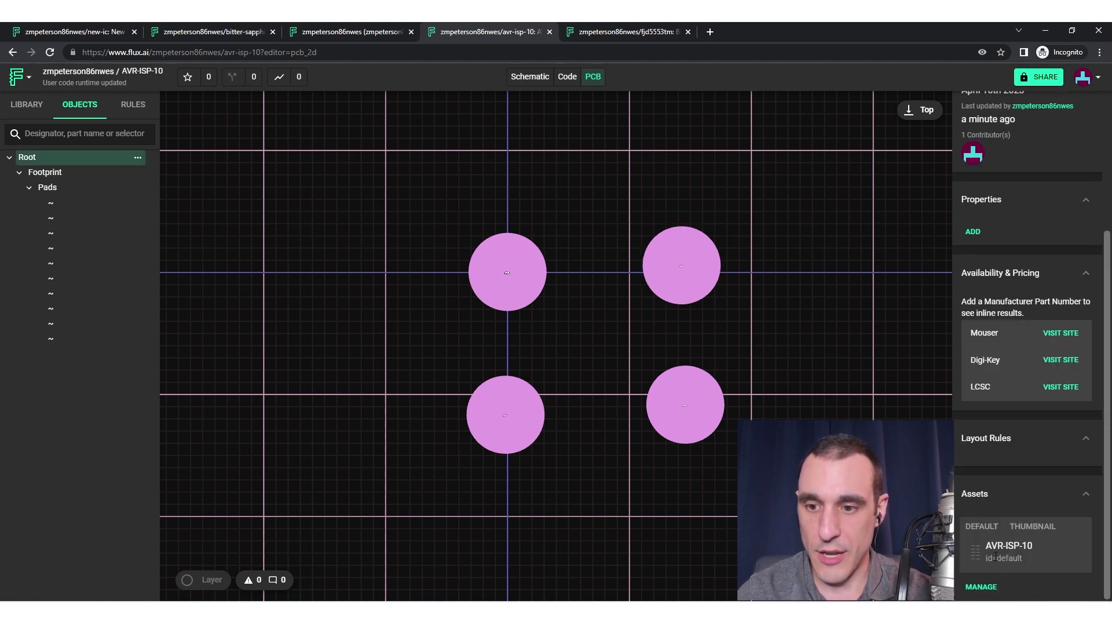
left_click(983, 587)
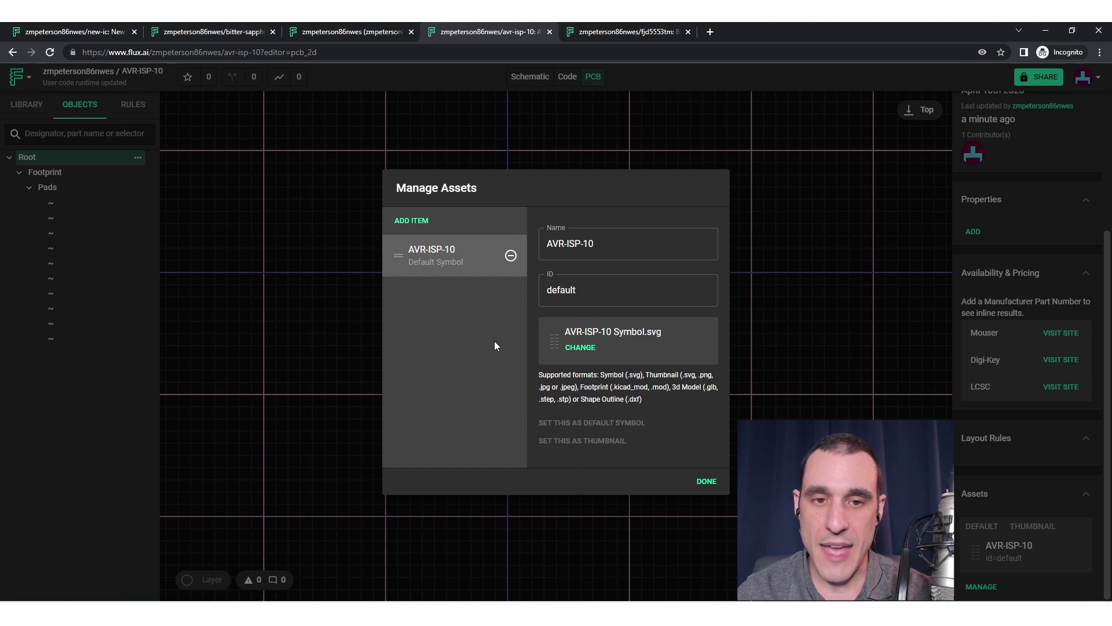
left_click(706, 485)
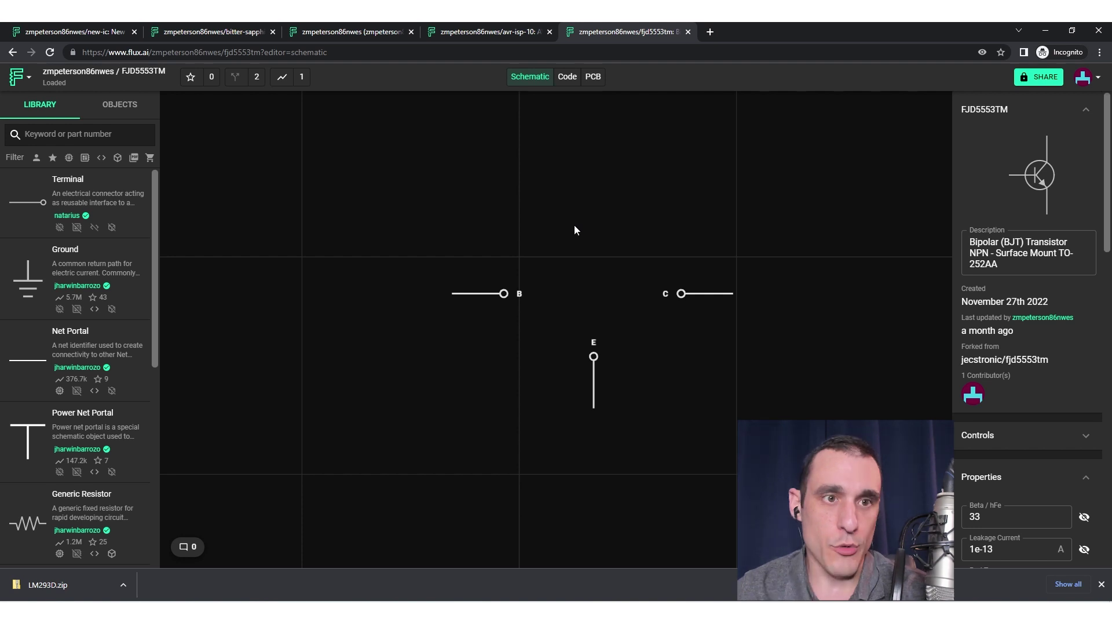
left_click(78, 29)
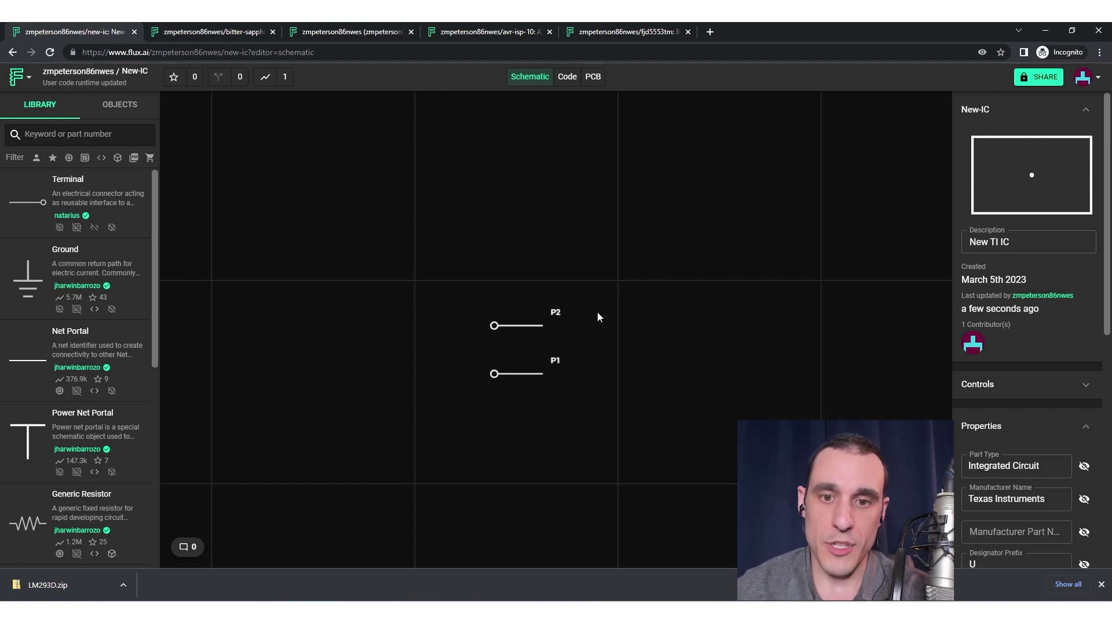
scroll(1049, 367, "down", 8)
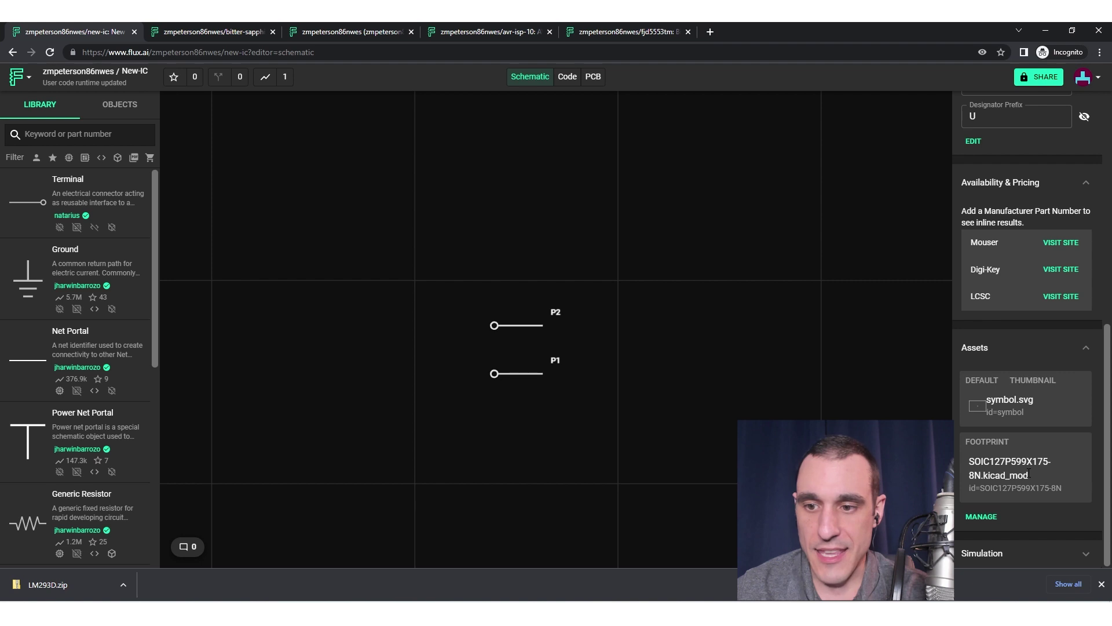
left_click(995, 518)
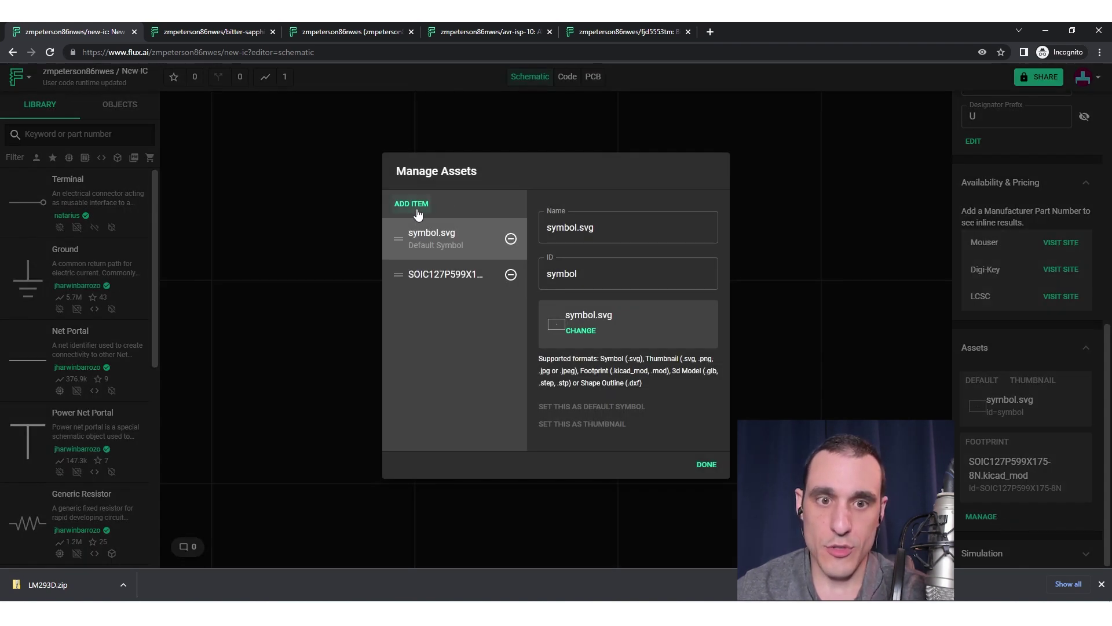
left_click(414, 207)
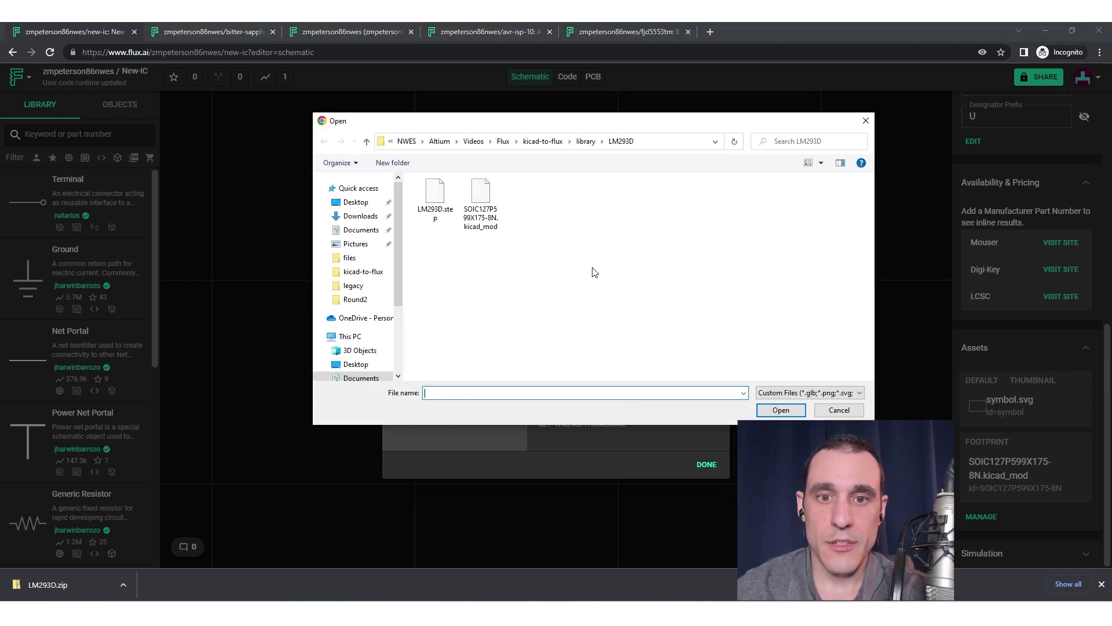
left_click(480, 203)
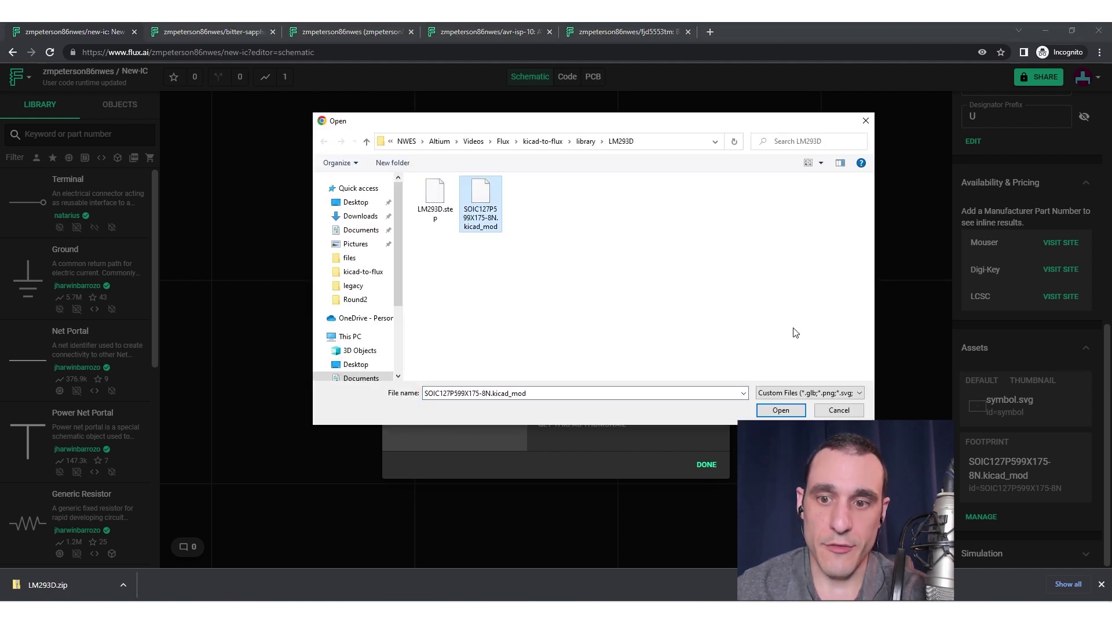
left_click(849, 411)
left_click(463, 287)
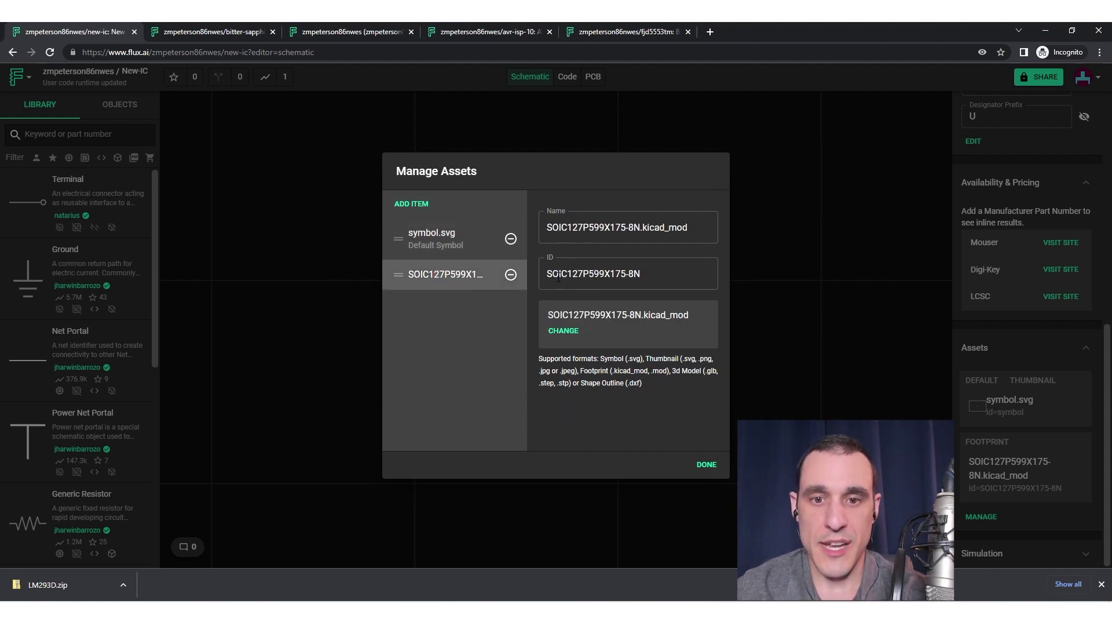
left_click(707, 464)
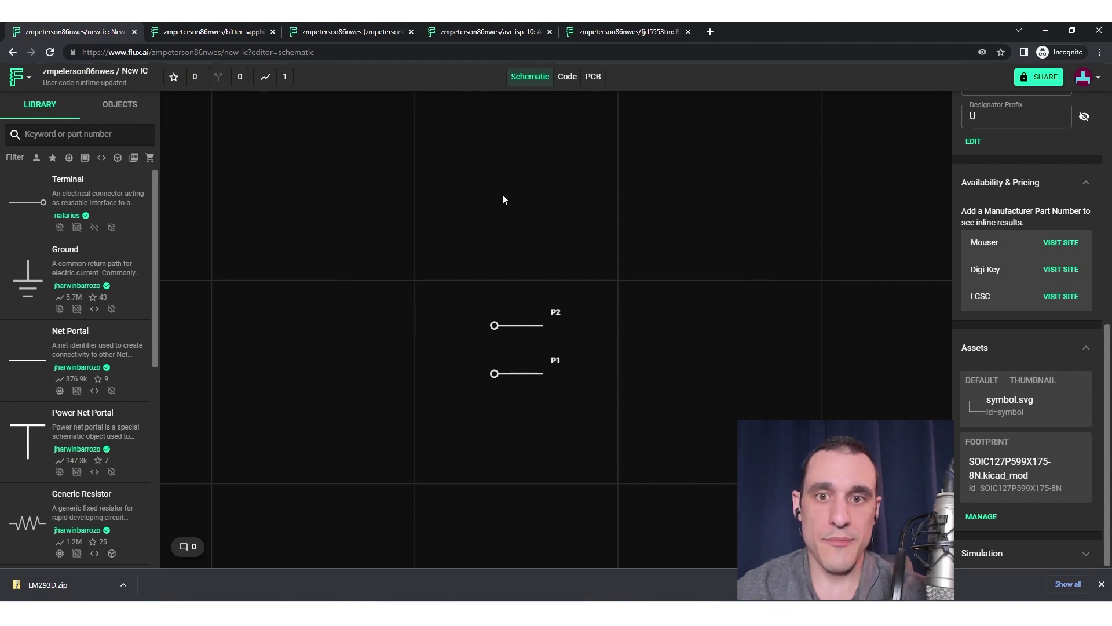
Step: In PCB view, set the New-IC footprint's Asset rule to SOIC127P599X175-8N
left_click(597, 81)
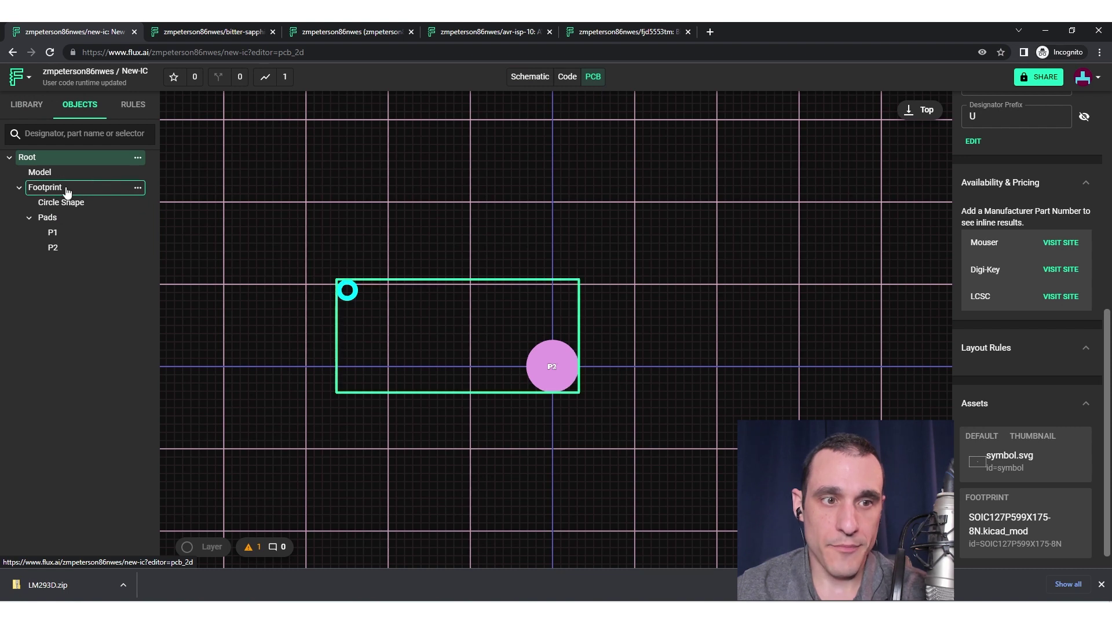
left_click(67, 191)
scroll(1043, 313, "up", 3)
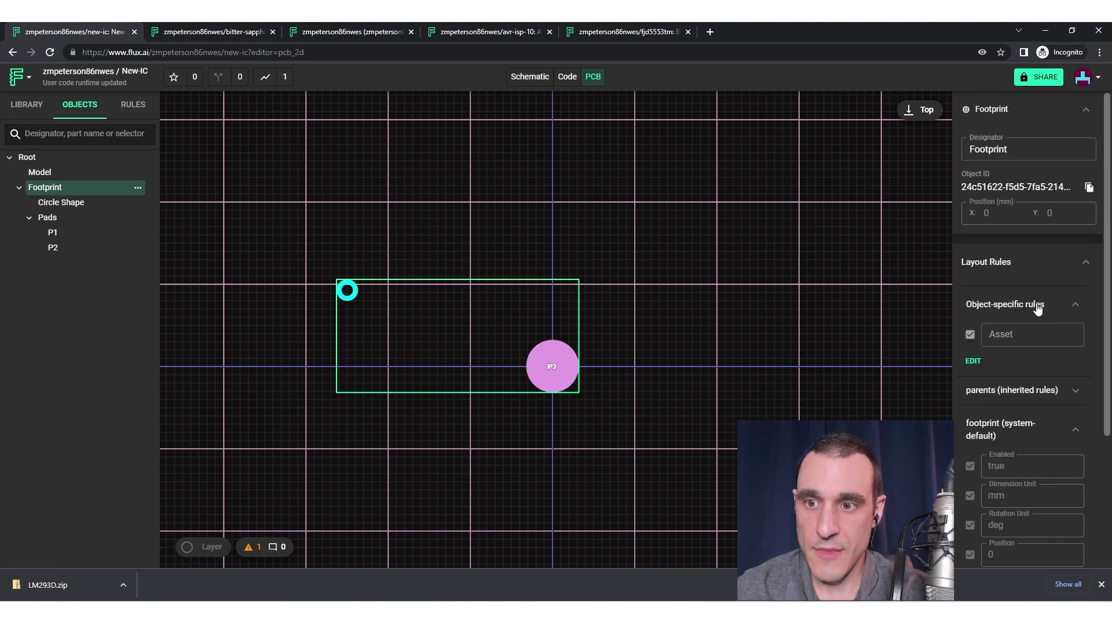
left_click(975, 362)
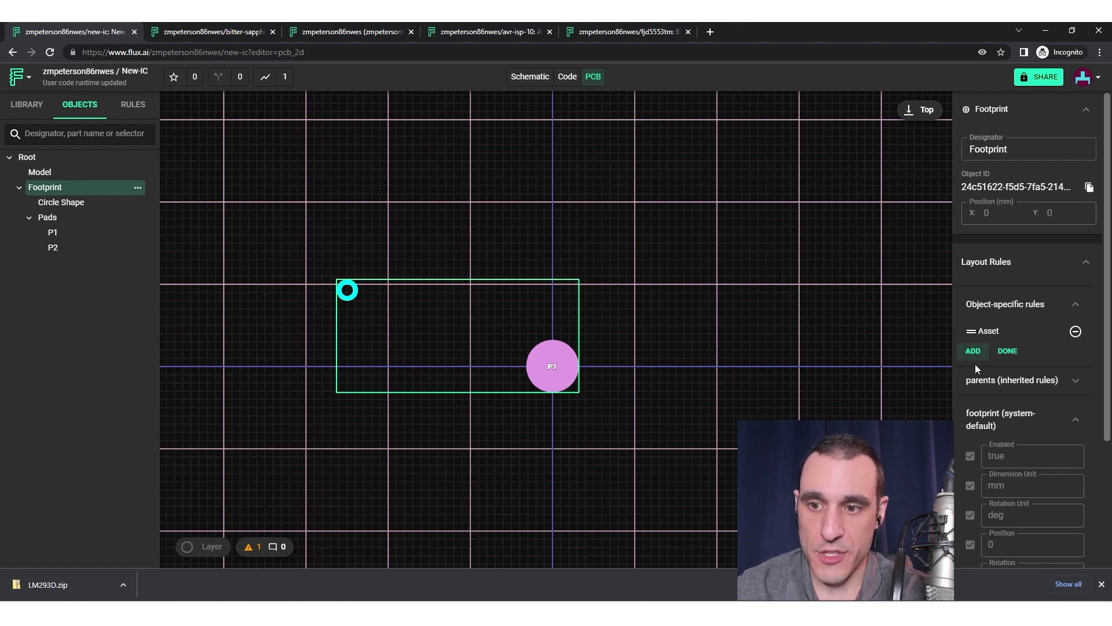
left_click(973, 351)
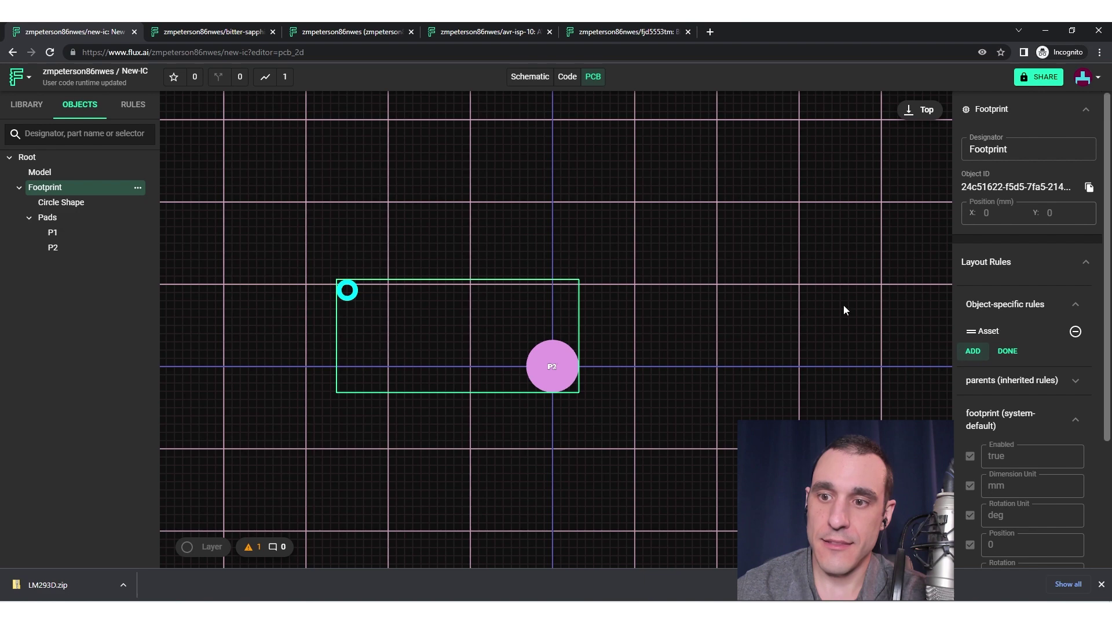
type("as")
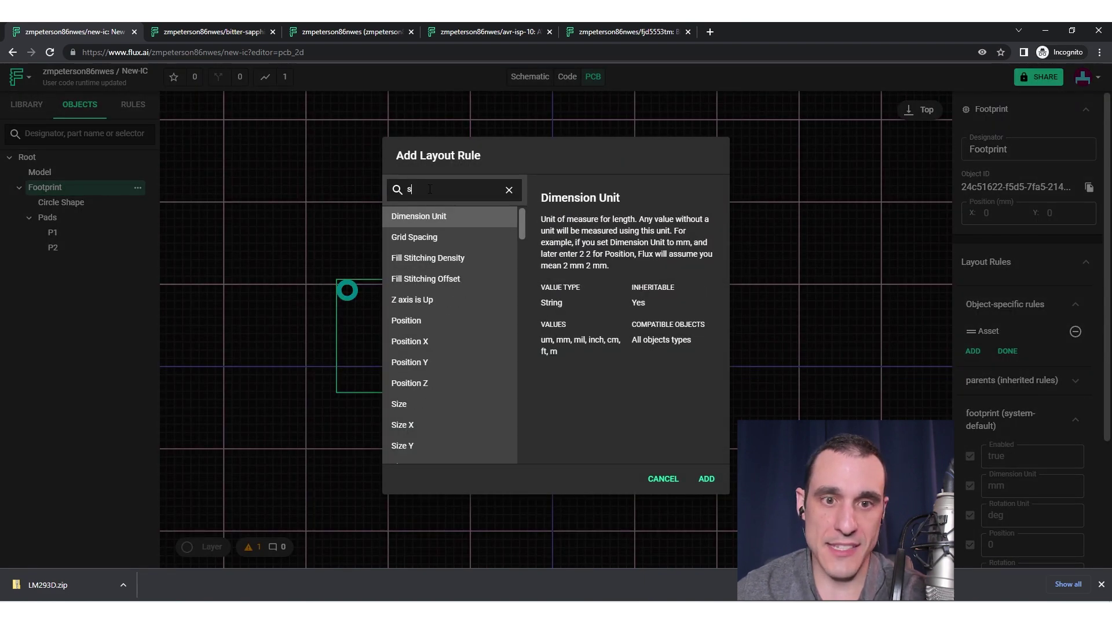
type("s")
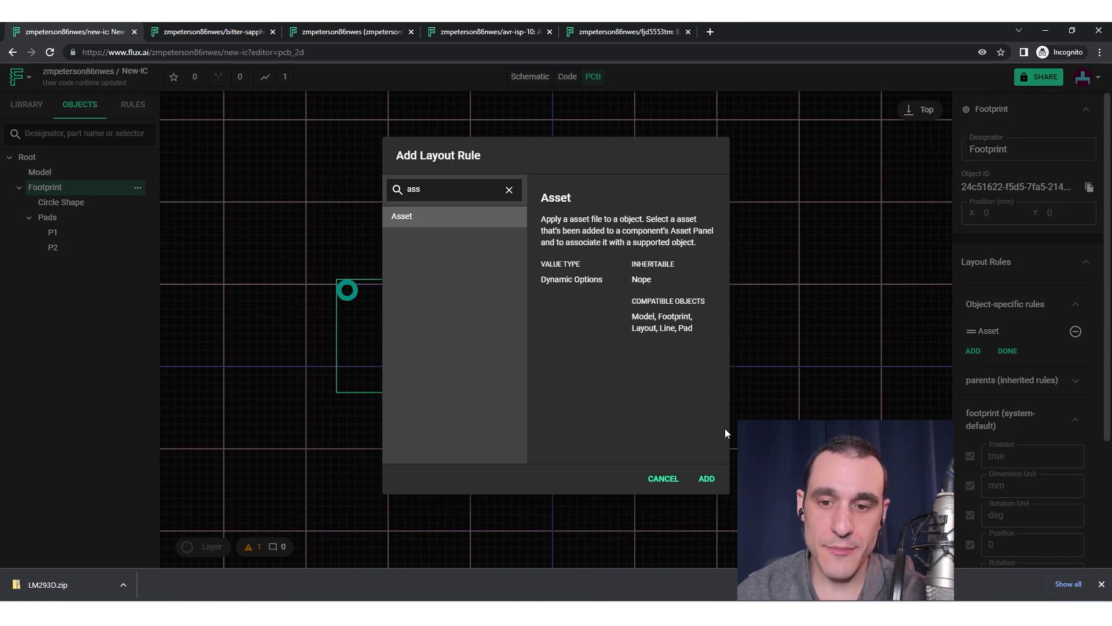
left_click(663, 479)
left_click(1008, 351)
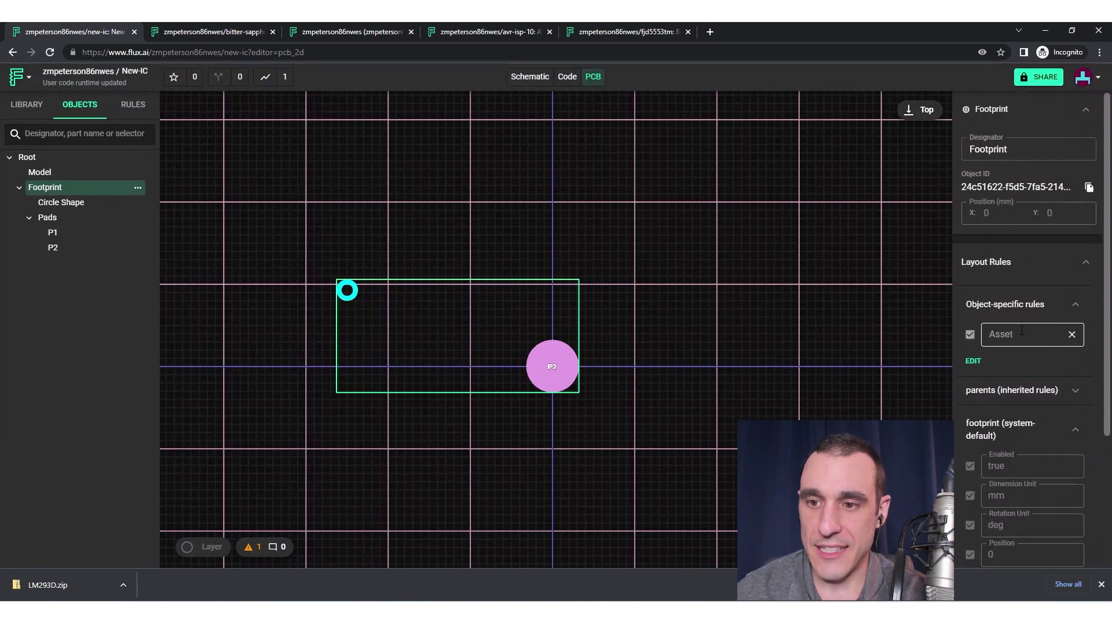
left_click(1037, 334)
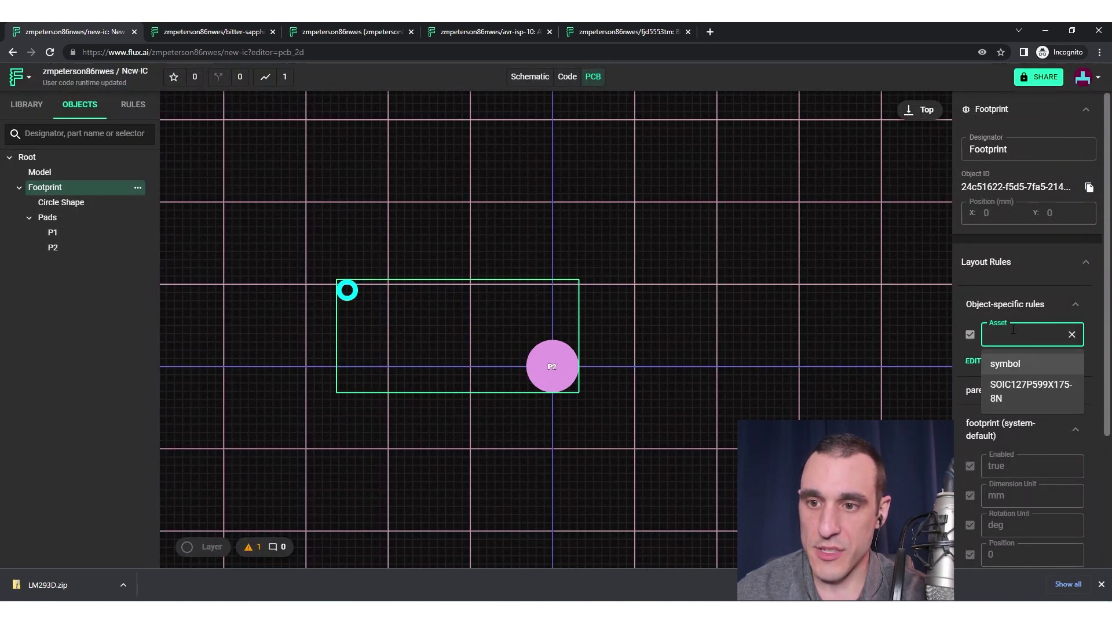
left_click(1020, 399)
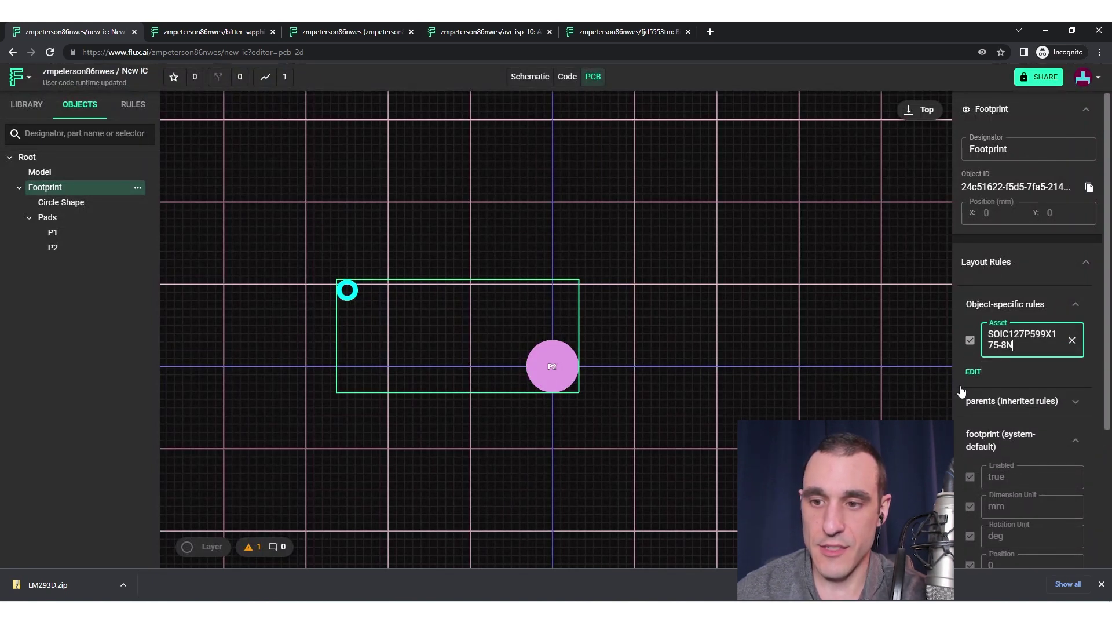
left_click(808, 364)
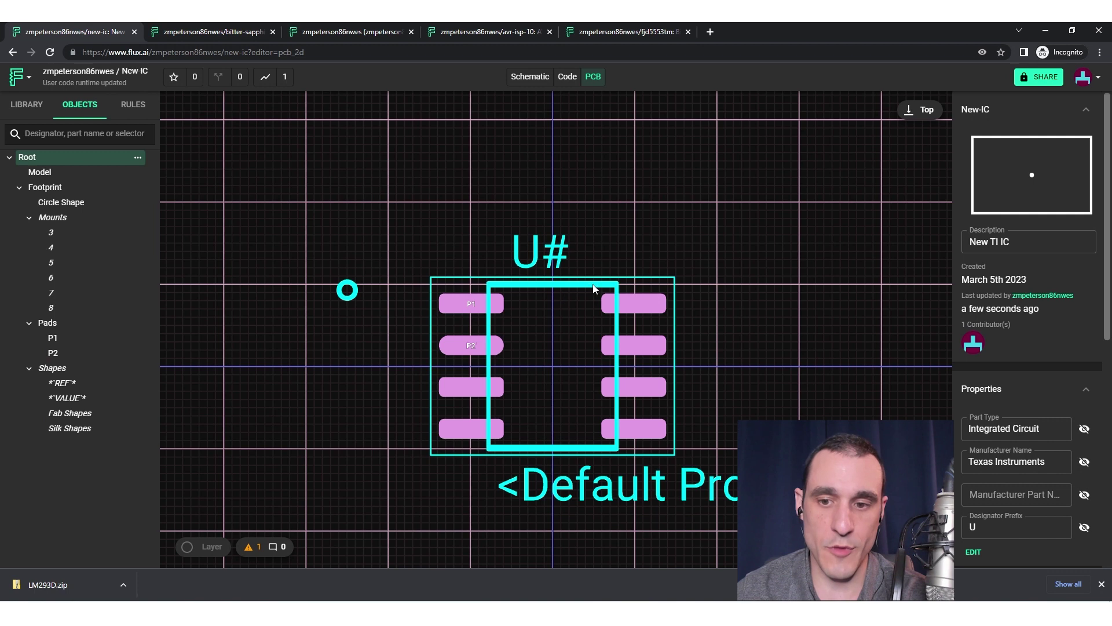
Step: Move the small circle marker beside the U# label, just above pin 1's pad
left_click(354, 299)
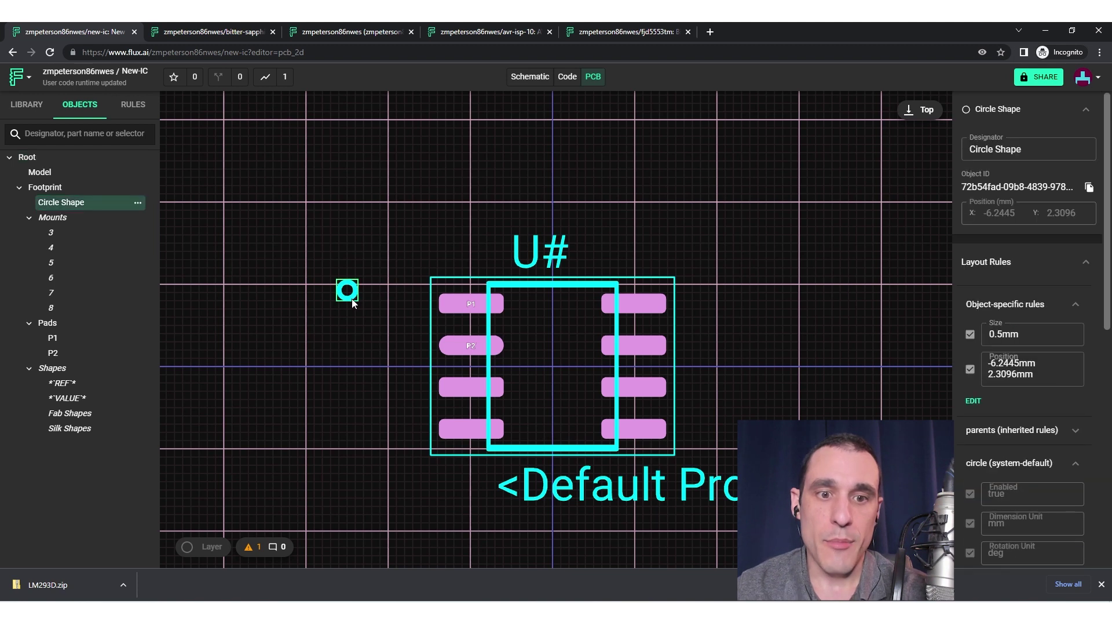
left_click_drag(354, 300, 456, 267)
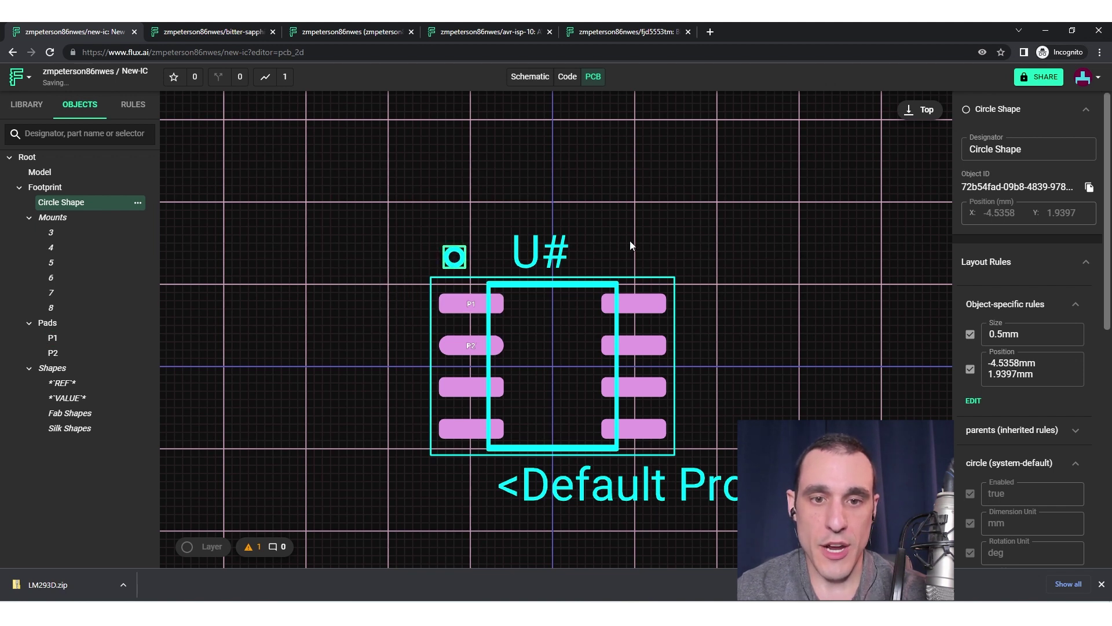
left_click(420, 207)
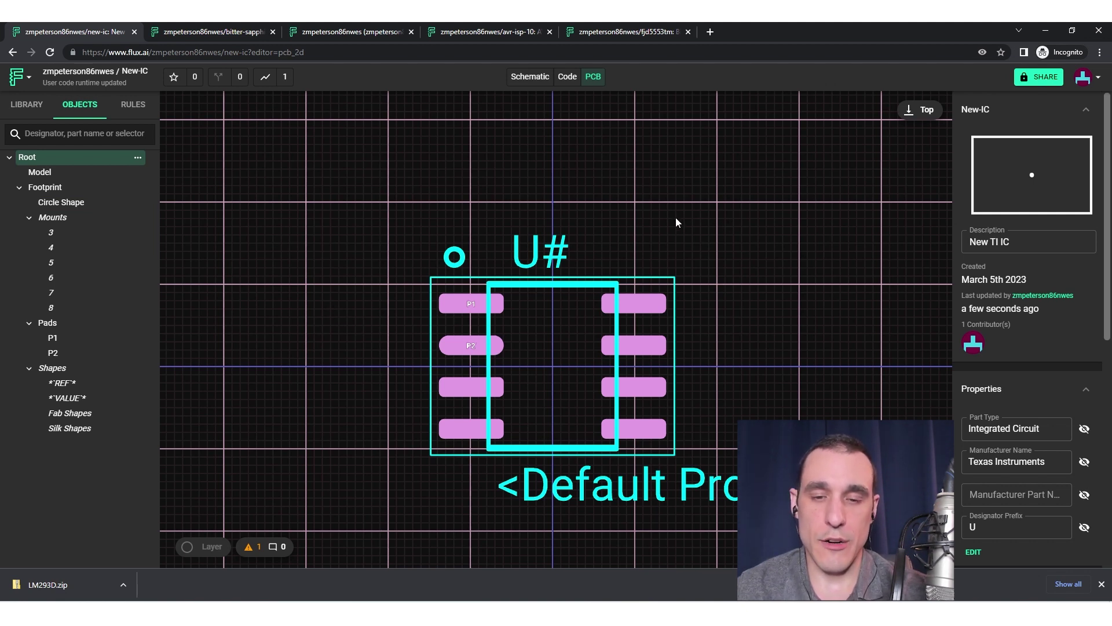
left_click(514, 79)
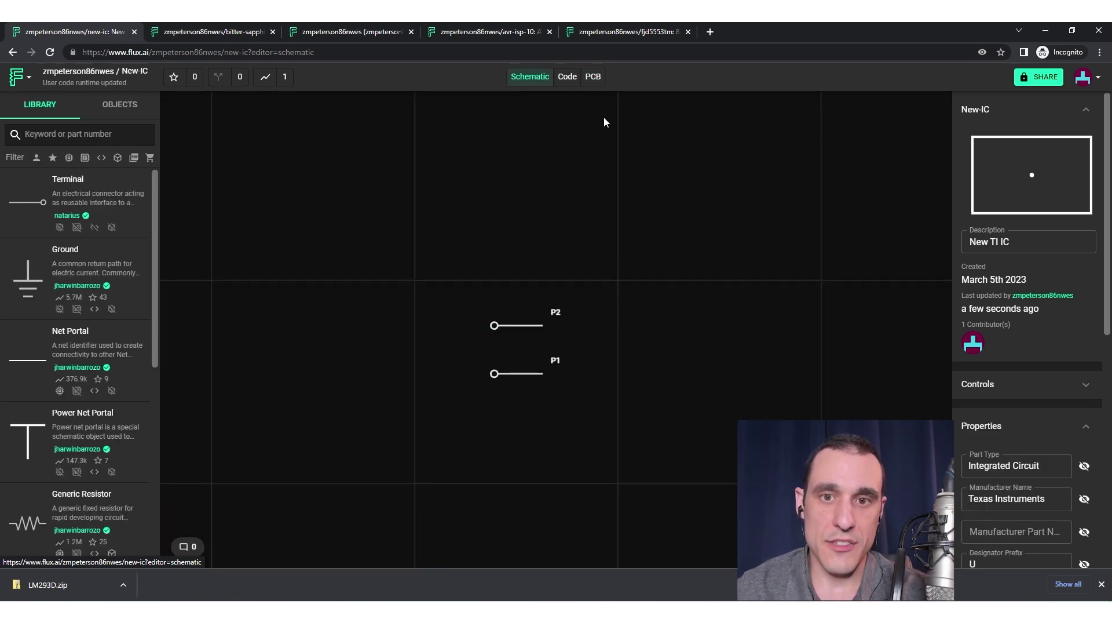
left_click(593, 77)
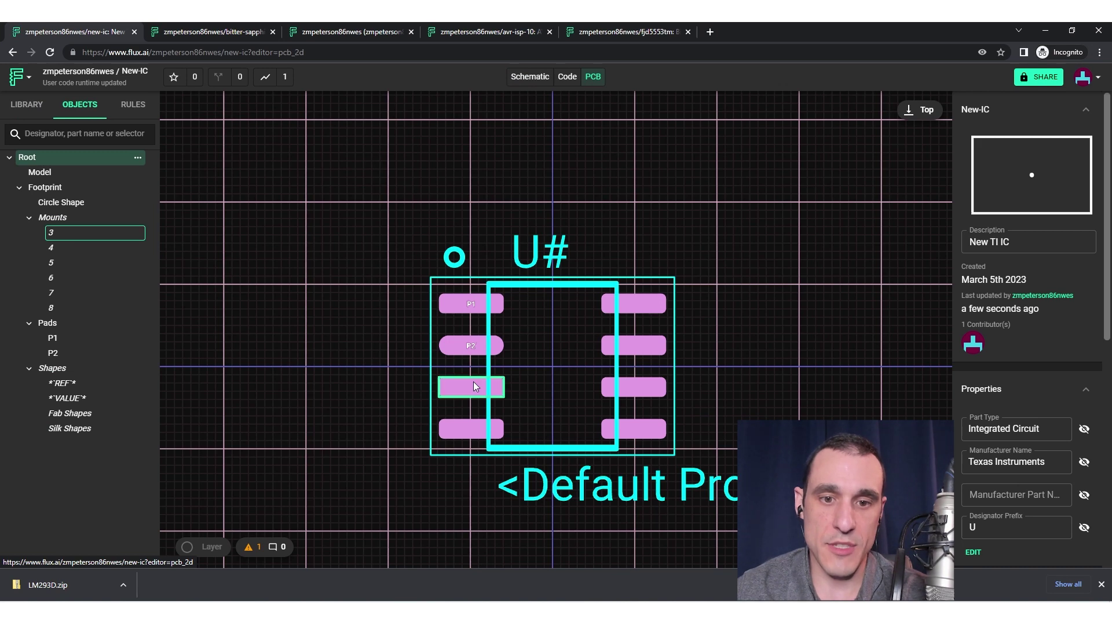